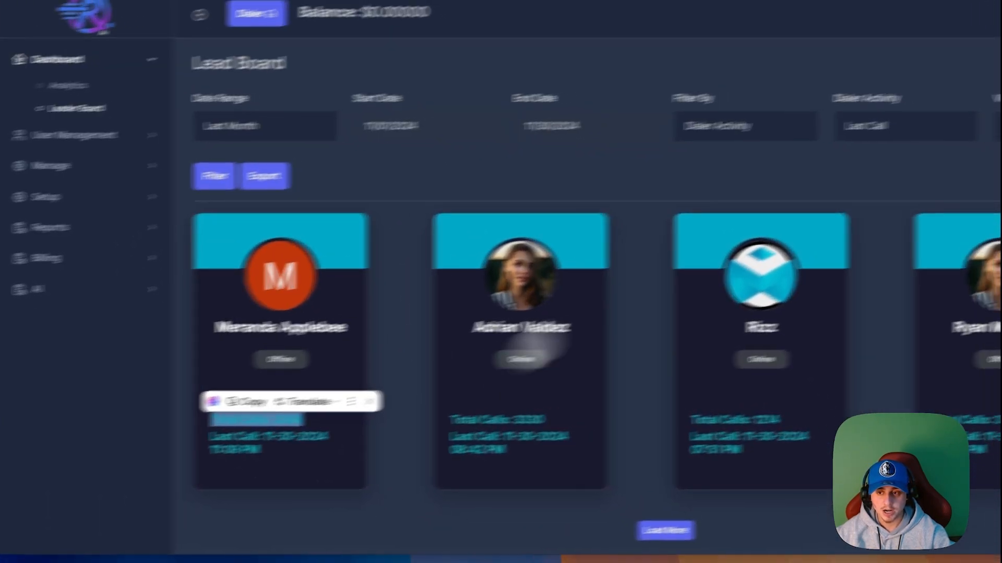
# Step: Switch the Lead Board from cards to List View
pyautogui.click(863, 170)
pyautogui.click(840, 190)
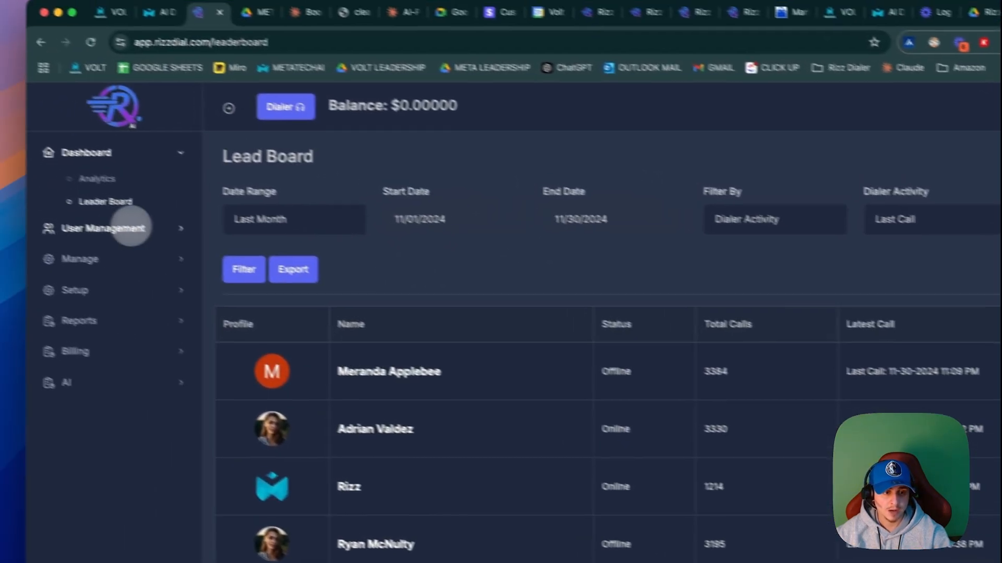
# Step: Open the user Roles page and look through the list of existing roles
pyautogui.click(5, 189)
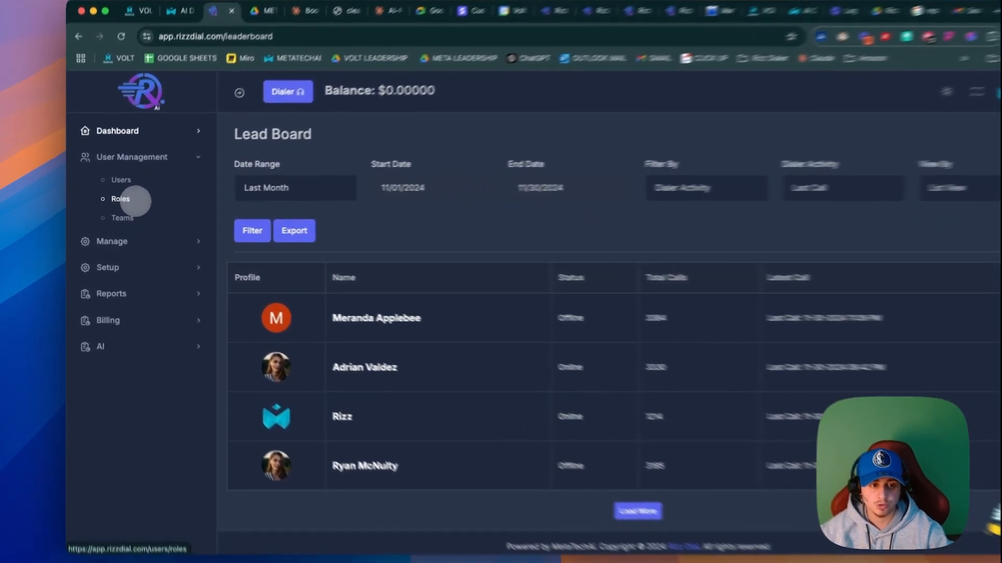
pyautogui.click(115, 203)
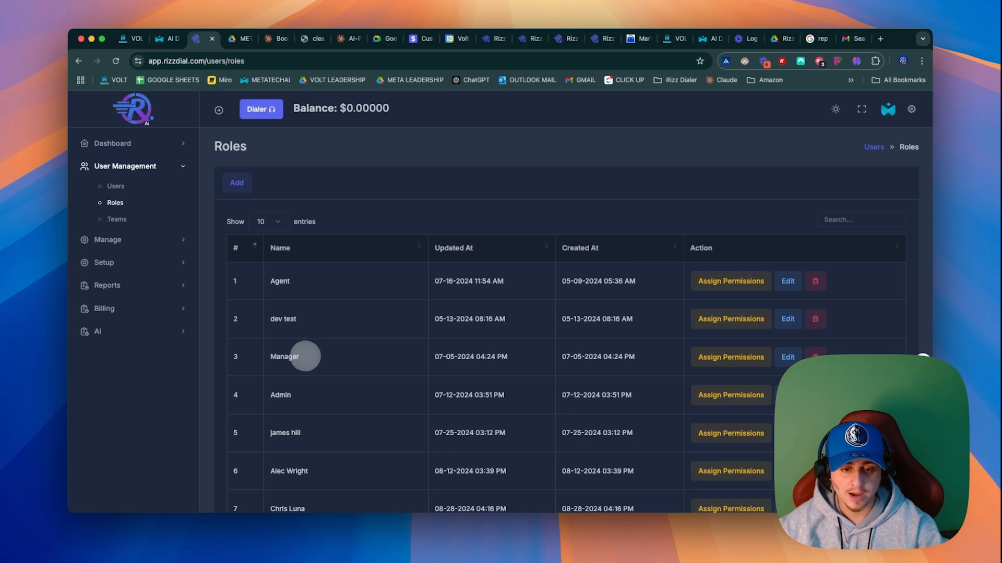
pyautogui.doubleClick(281, 281)
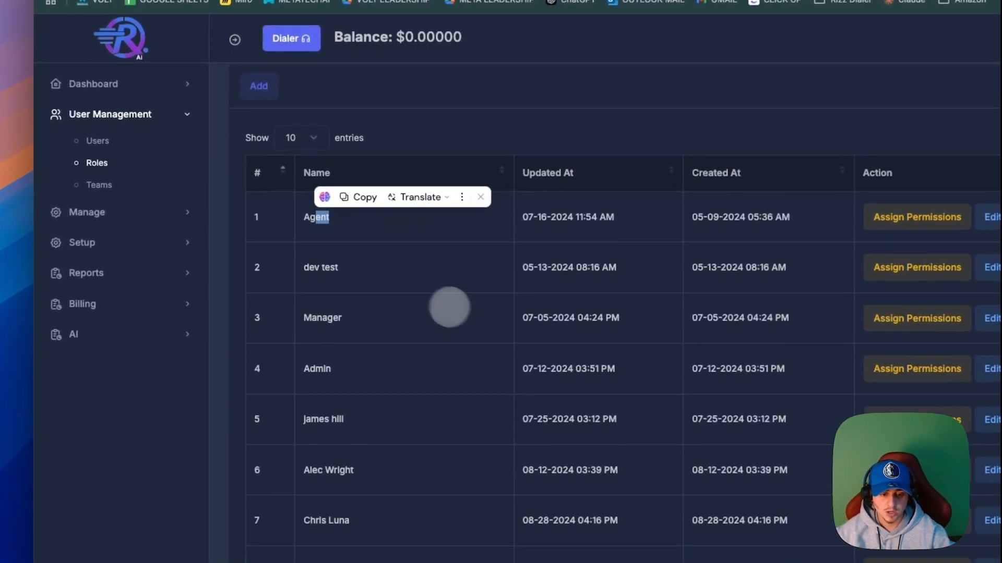
pyautogui.scroll(-5, 391, 315)
pyautogui.scroll(-2, 466, 312)
pyautogui.scroll(5, 466, 310)
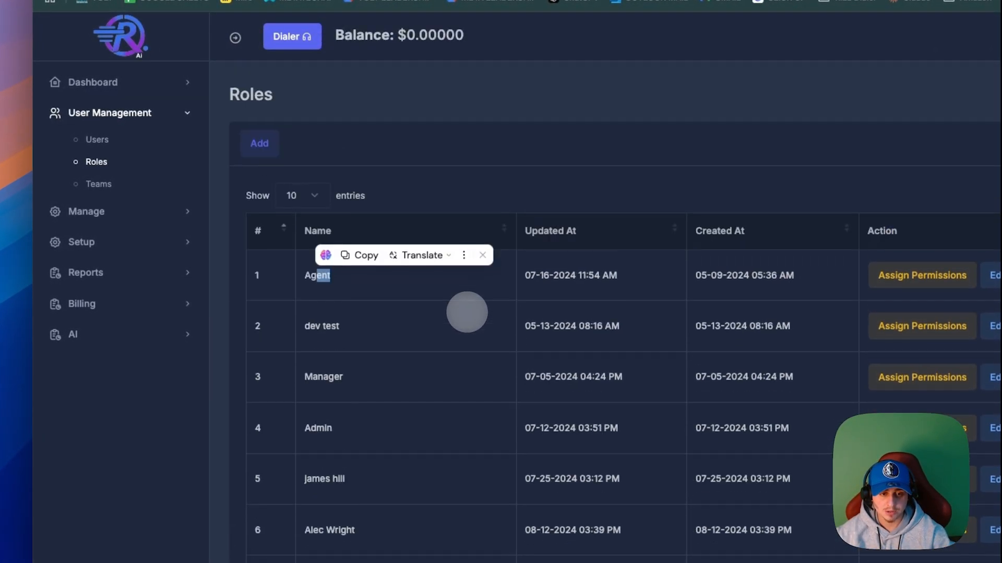
pyautogui.click(383, 282)
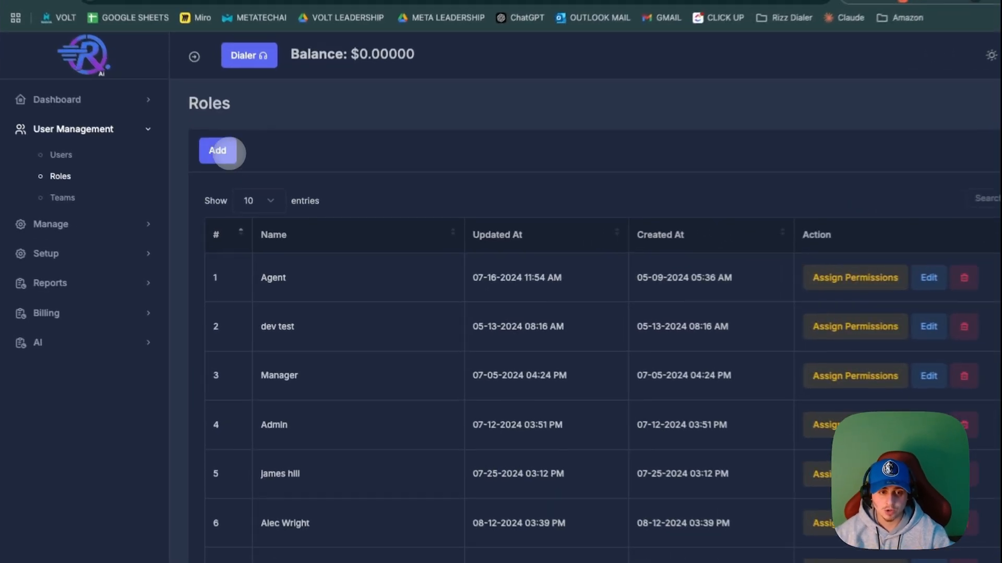
# Step: Add a new role named "agent test" and submit it
pyautogui.click(236, 182)
pyautogui.write('a')
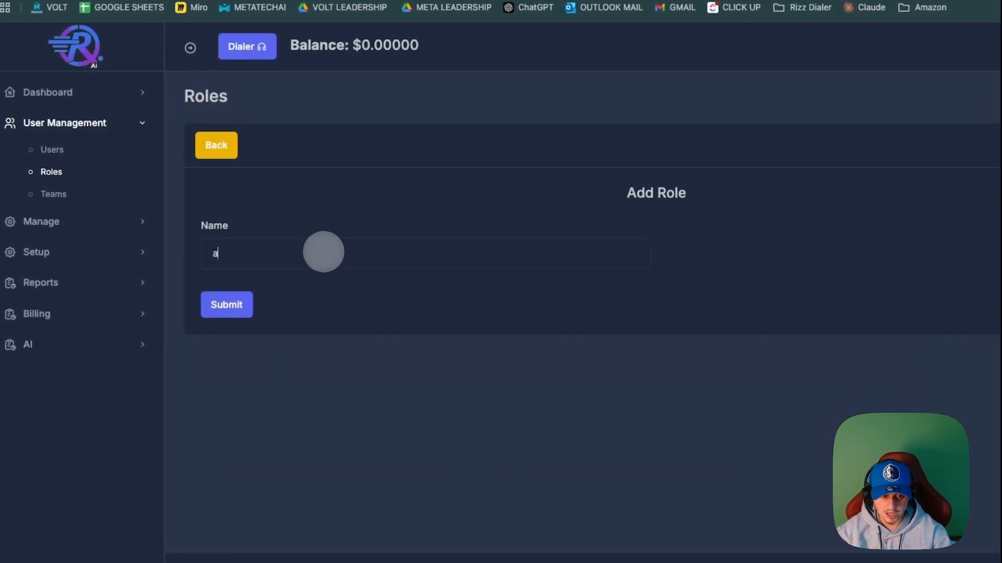
pyautogui.write('gent test')
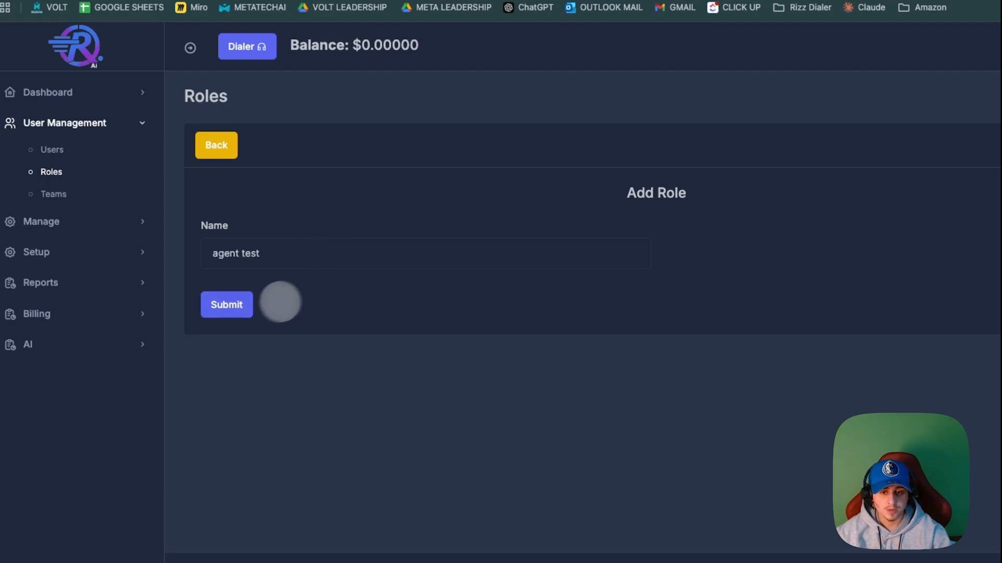
pyautogui.click(242, 305)
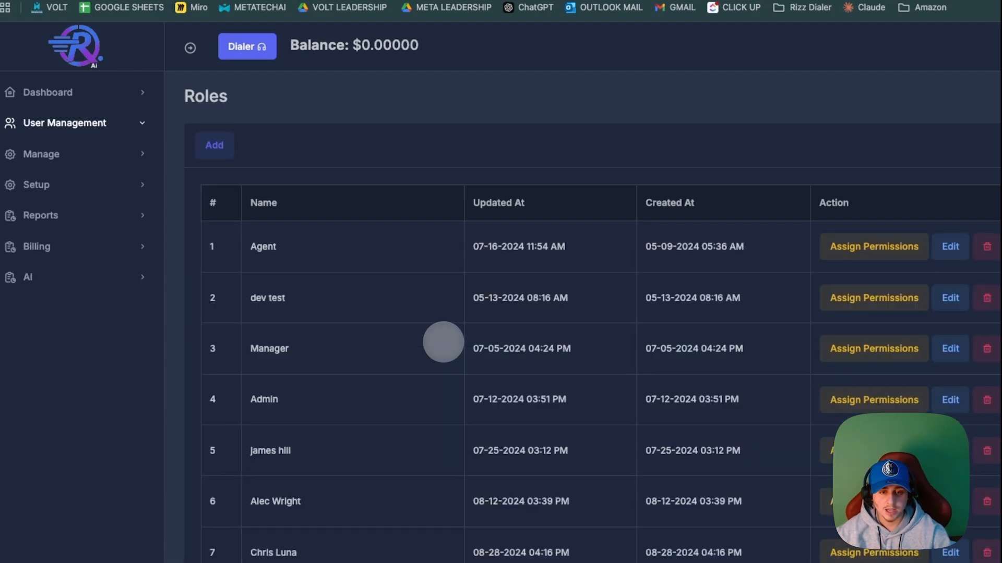
# Step: Search the roles for "agen" and open permission assignment for the agent test role
pyautogui.click(843, 197)
pyautogui.write('agen')
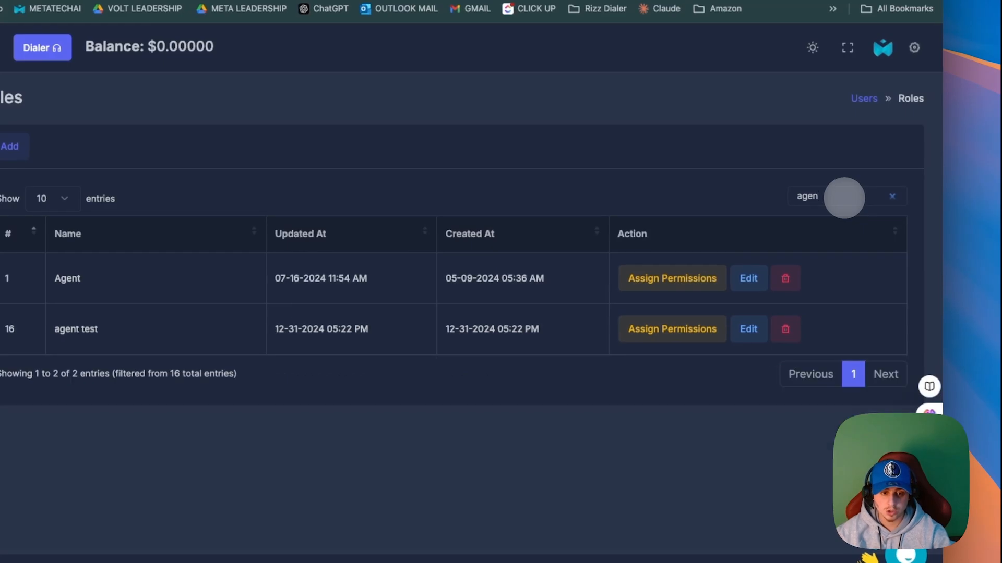
pyautogui.click(681, 329)
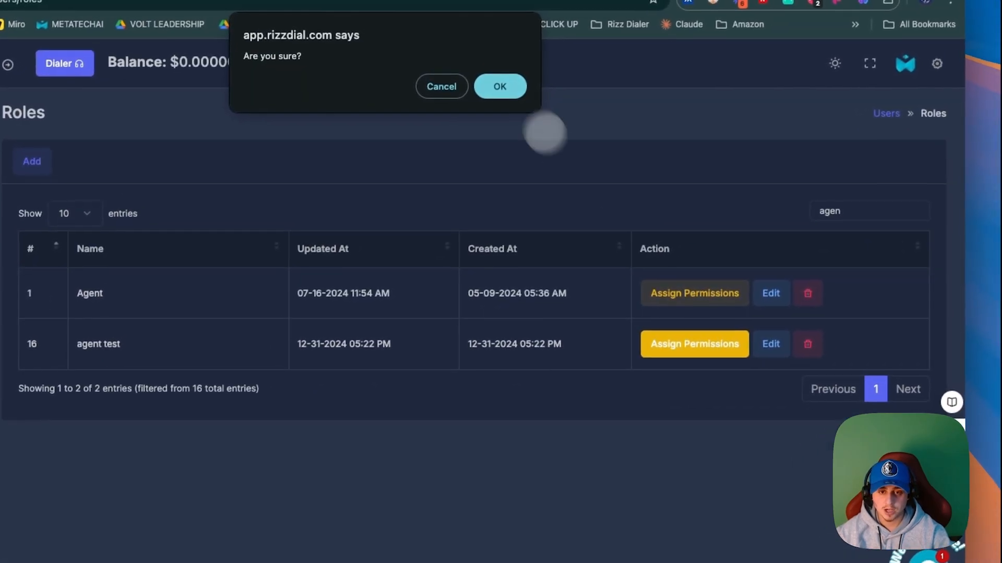
pyautogui.click(508, 92)
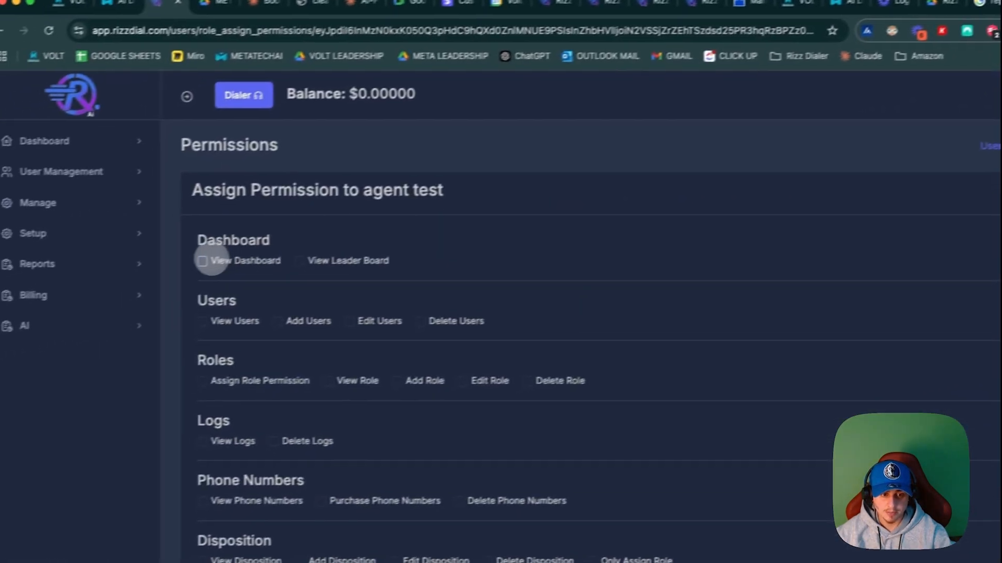
# Step: Grant the agent test role the View Dashboard and View Leader Board permissions
pyautogui.click(73, 301)
pyautogui.click(119, 301)
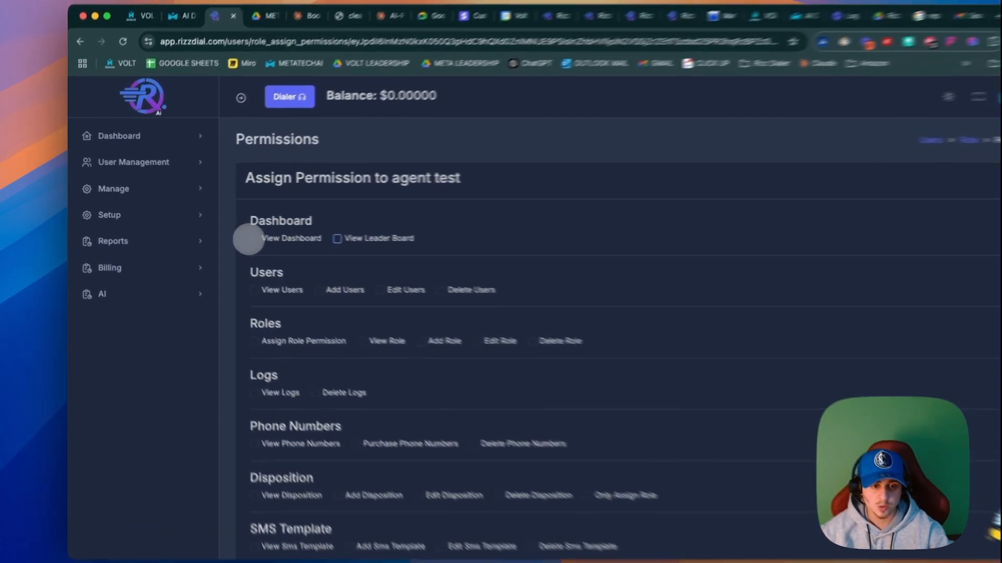
pyautogui.click(230, 232)
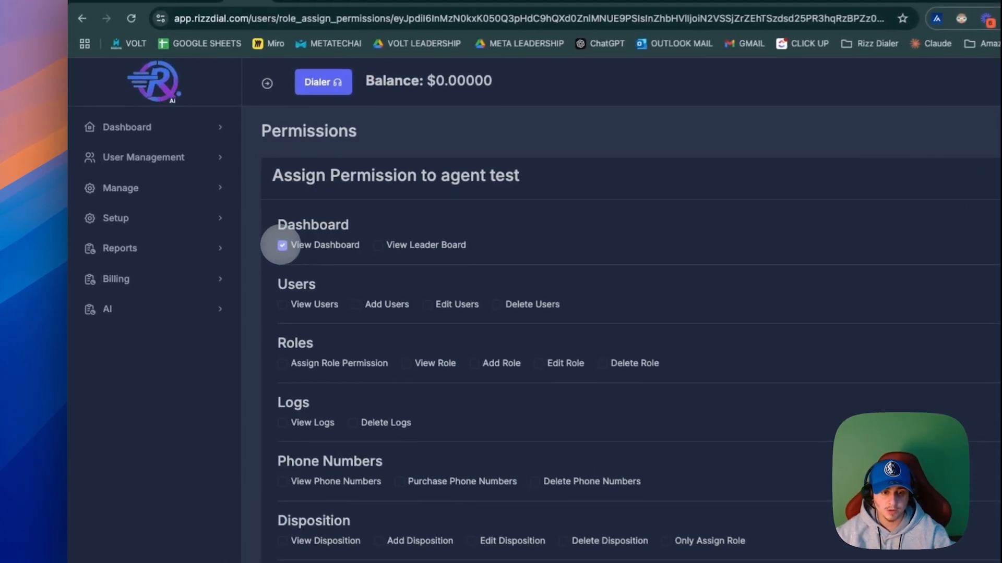
pyautogui.click(302, 232)
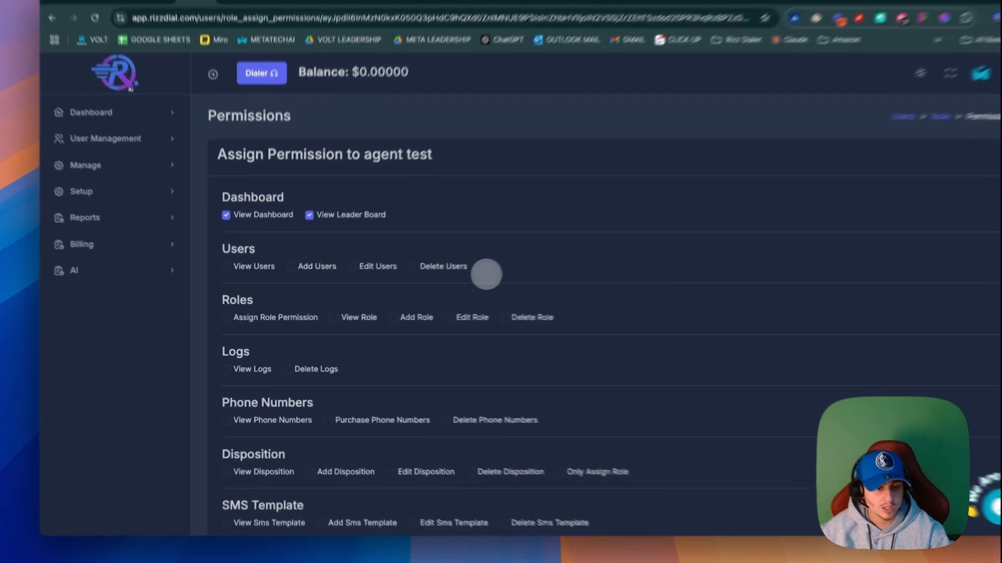
pyautogui.moveTo(456, 280); pyautogui.dragTo(243, 278)
pyautogui.click(293, 291)
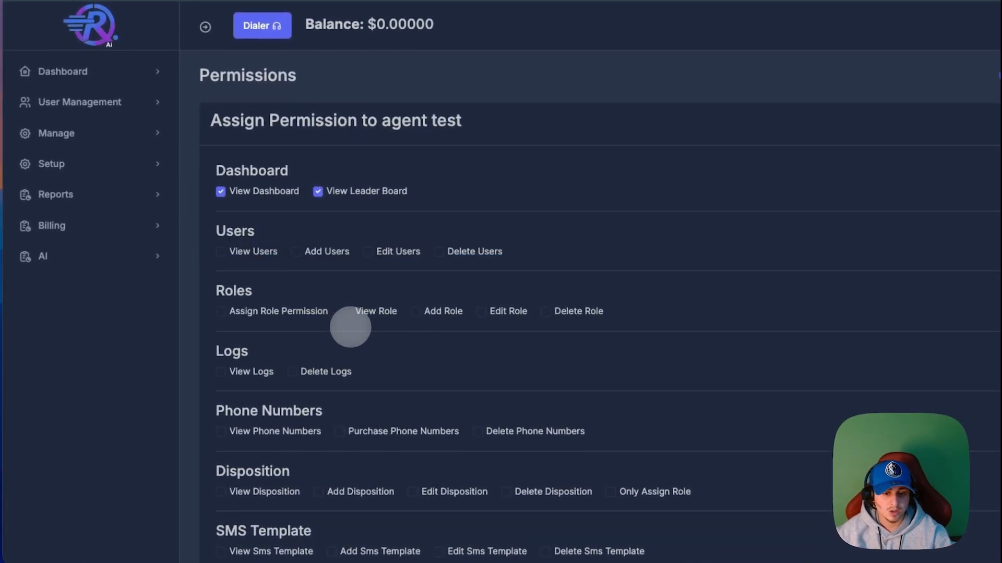
pyautogui.moveTo(633, 308); pyautogui.dragTo(222, 302)
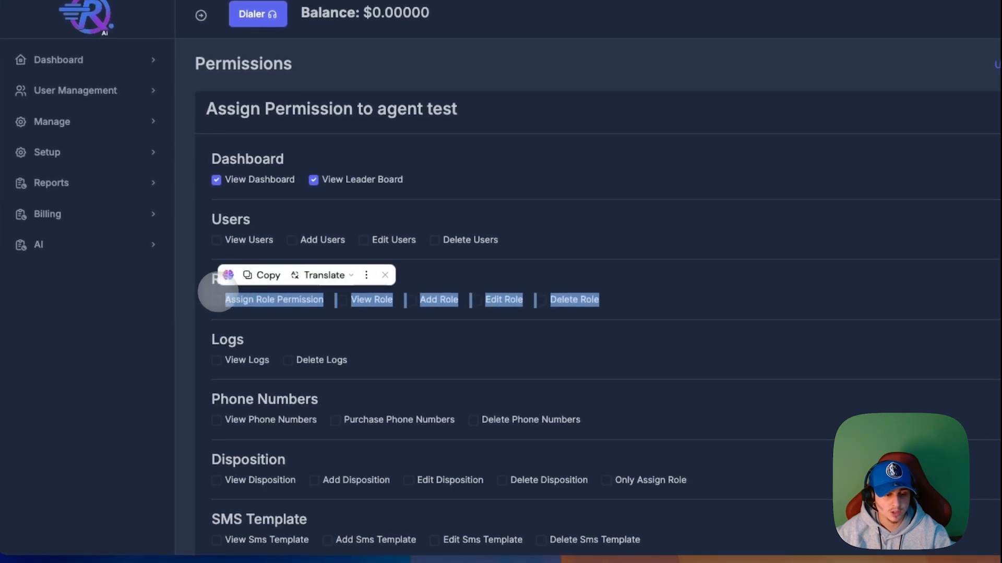
pyautogui.click(389, 327)
# Step: Grant the role the View Logs and View Phone Numbers permissions
pyautogui.scroll(-3, 391, 327)
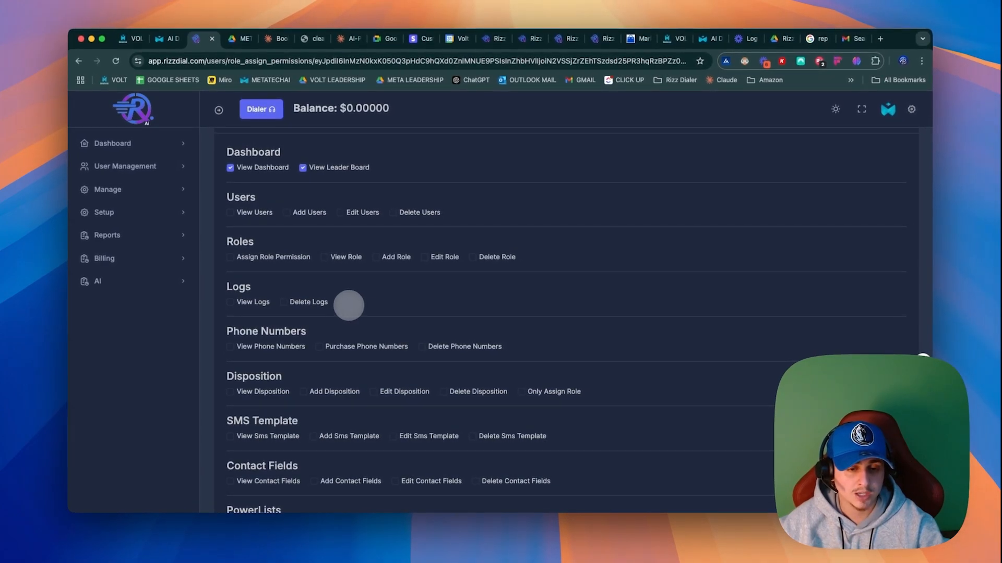
pyautogui.click(230, 302)
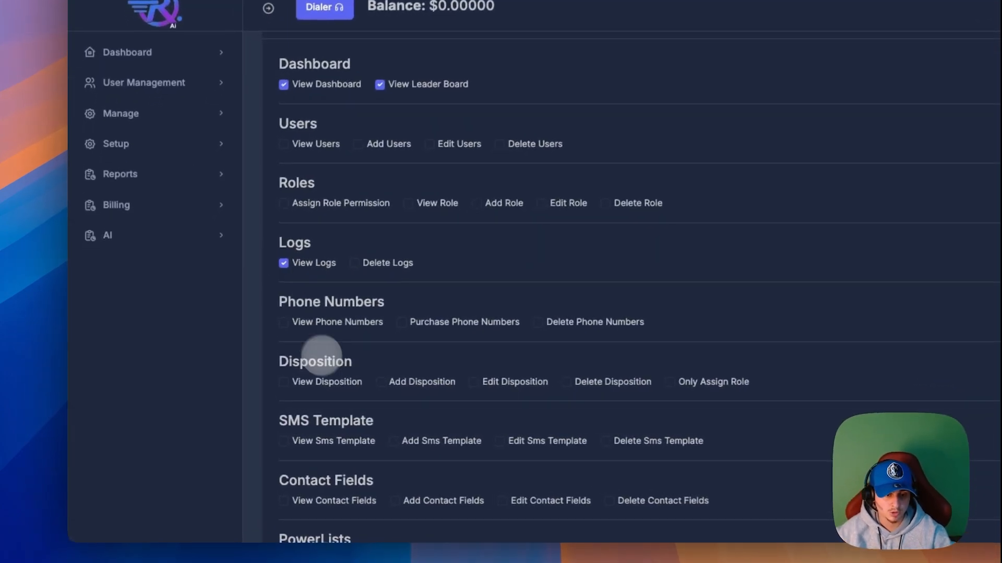
pyautogui.scroll(-2, 314, 371)
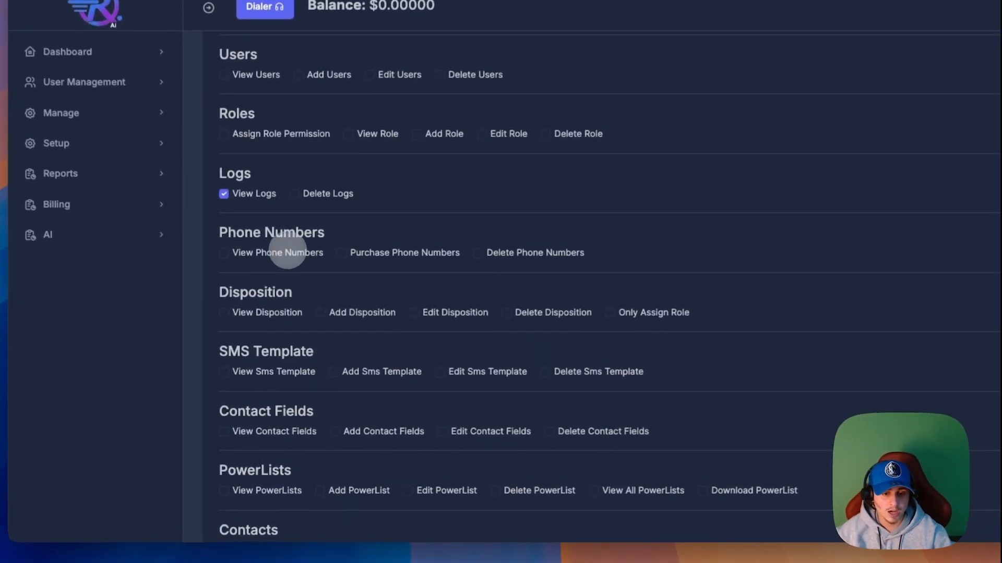
pyautogui.click(230, 295)
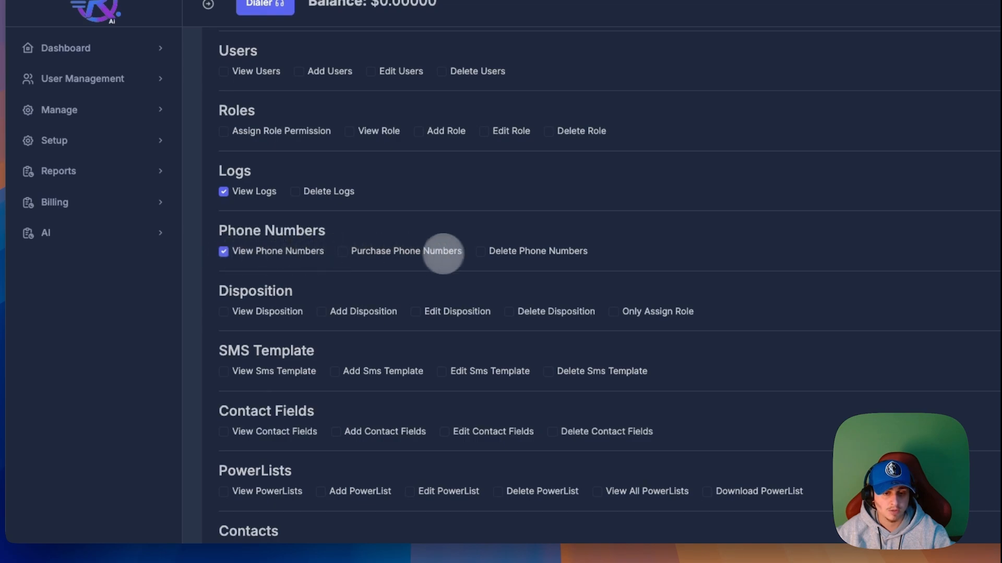
pyautogui.moveTo(463, 252); pyautogui.dragTo(353, 251)
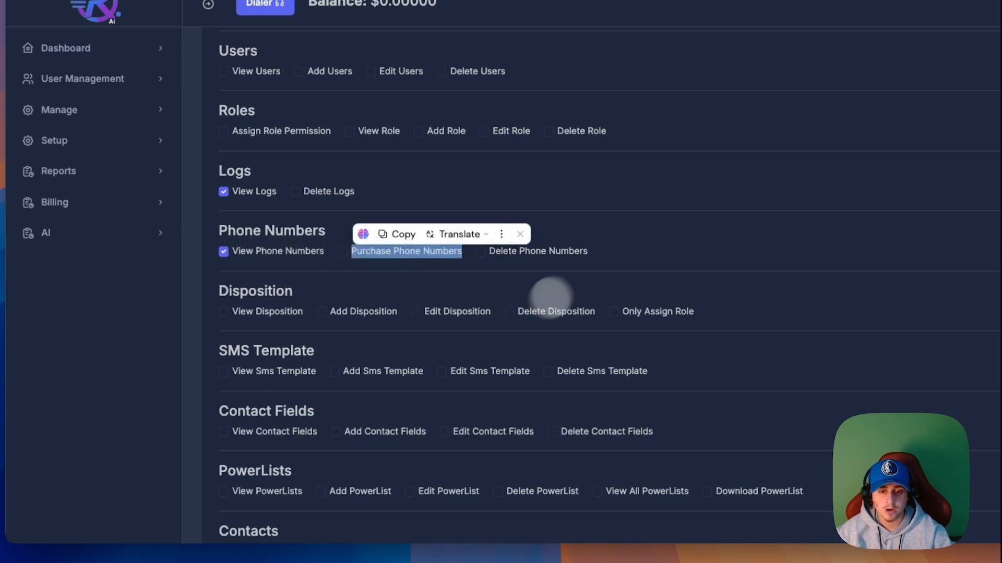
pyautogui.click(620, 254)
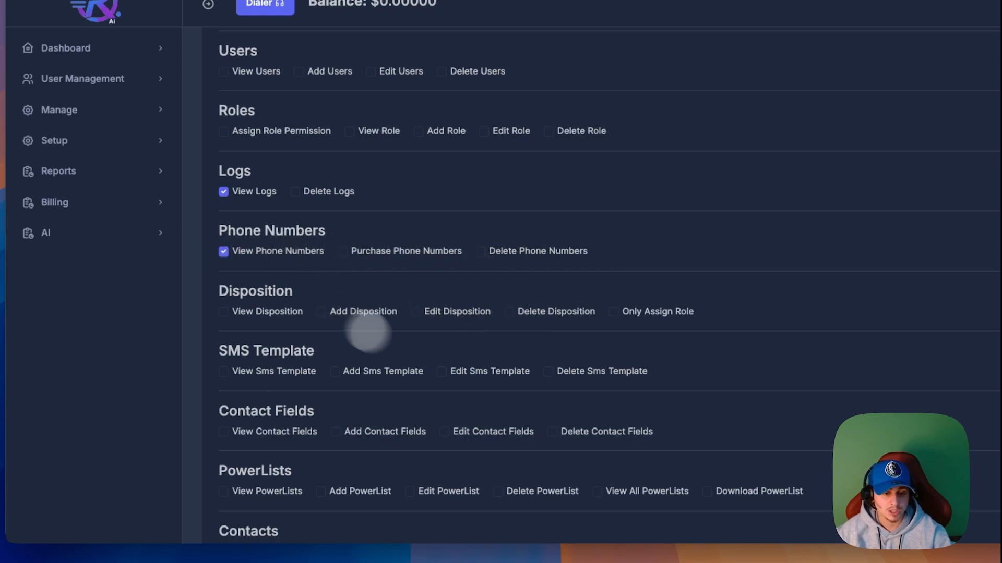
# Step: Enable the View Disposition and Only Assign Role permissions in the Disposition section
pyautogui.scroll(-2, 397, 344)
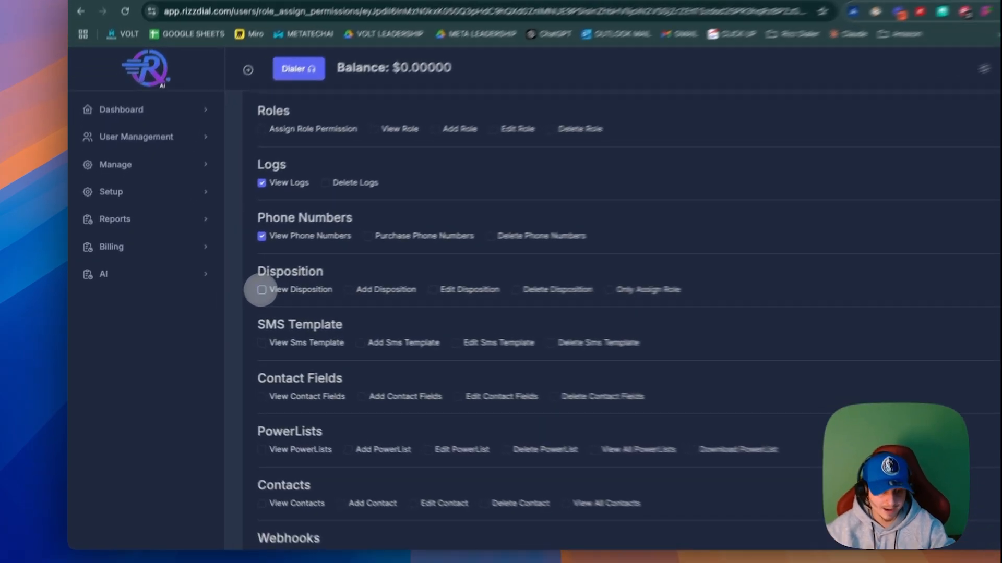
pyautogui.click(230, 294)
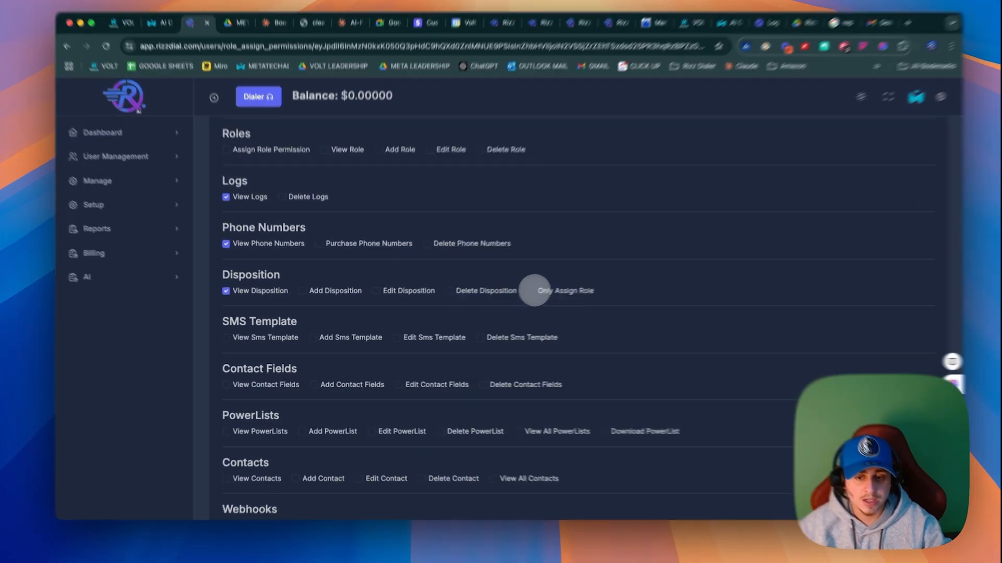
pyautogui.click(522, 294)
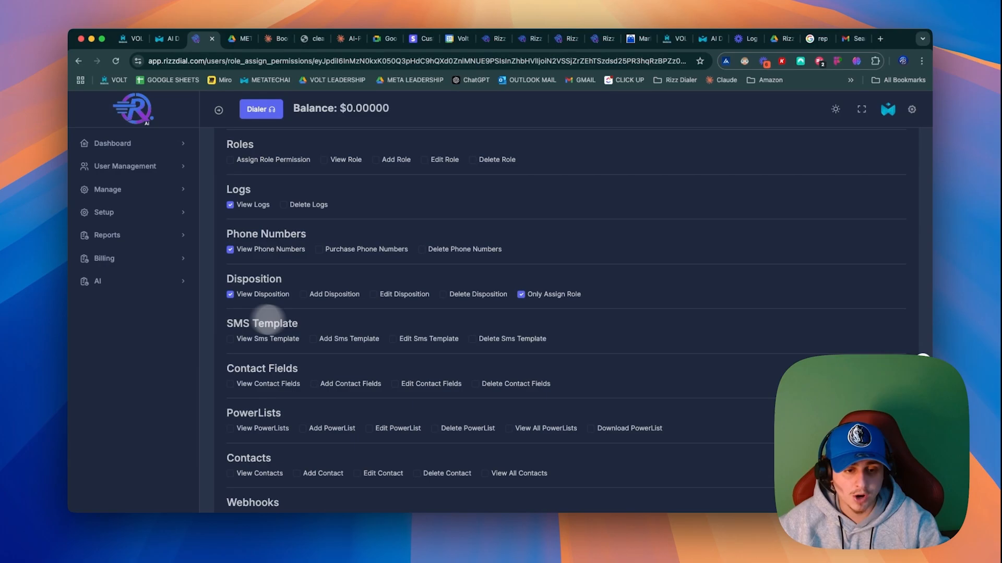
# Step: Enable the View, Add and Edit Sms Template permissions for the role
pyautogui.scroll(-2, 267, 324)
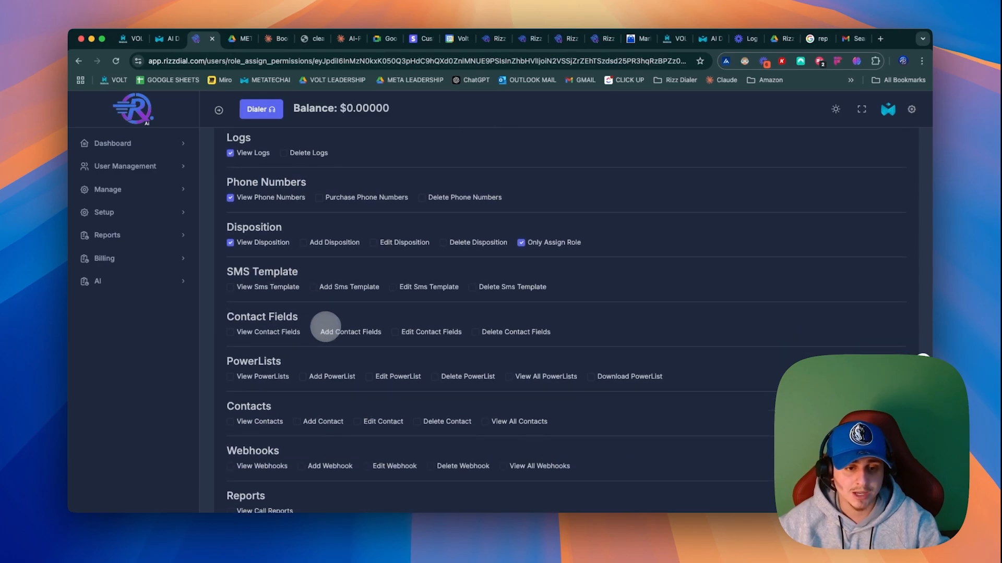
pyautogui.click(238, 290)
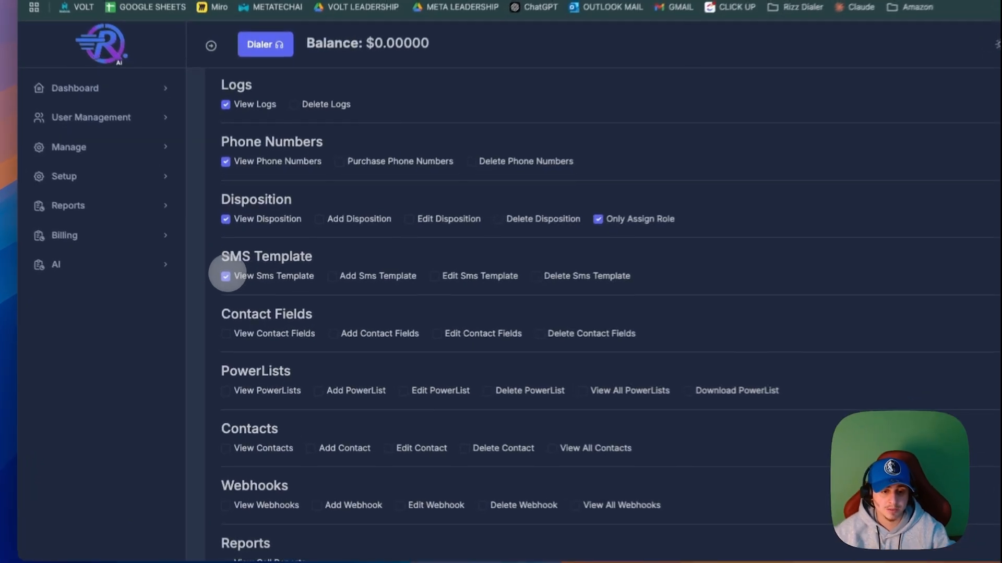
pyautogui.click(313, 287)
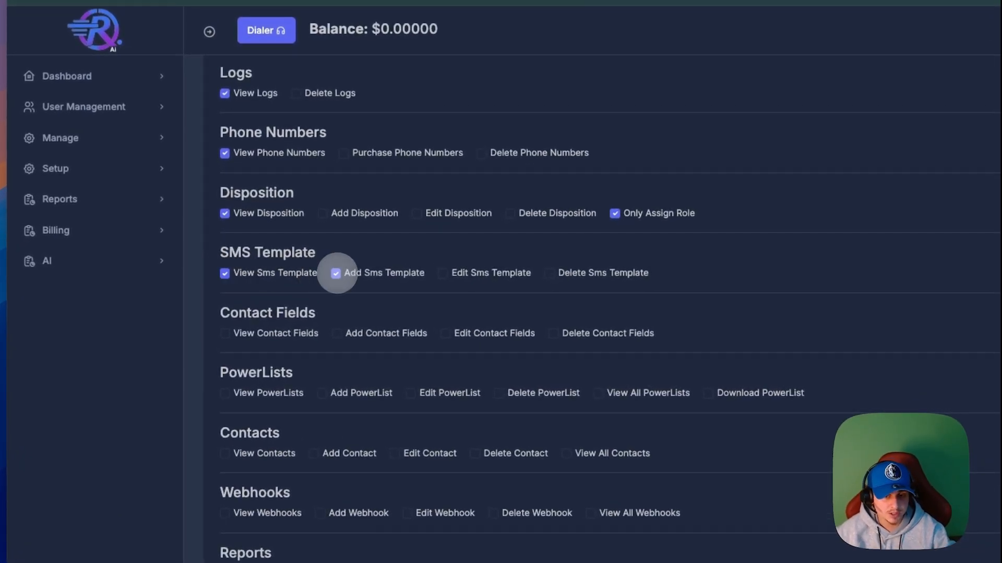
pyautogui.click(447, 272)
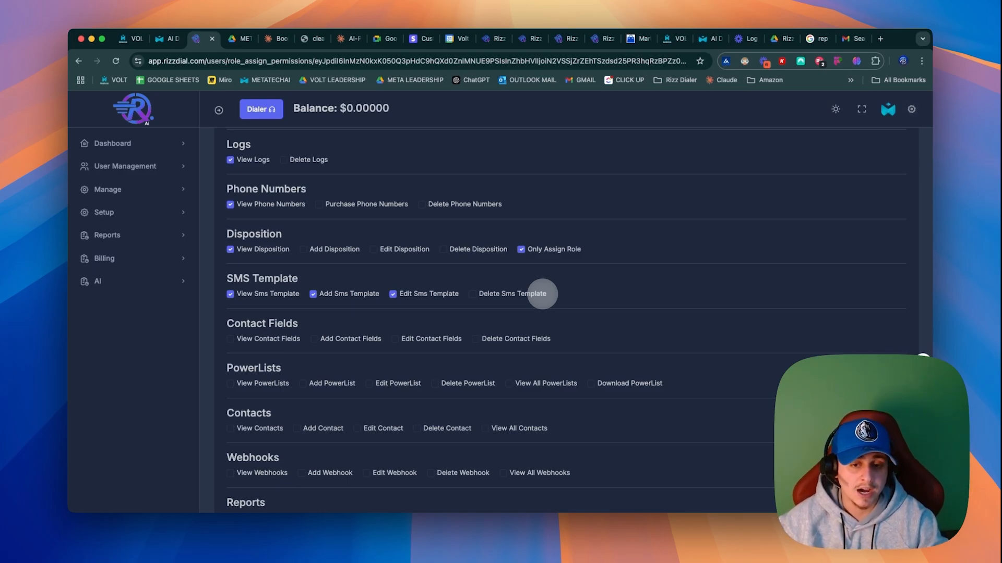
# Step: Revoke the Add Sms Template and Edit Sms Template permissions, leaving only View Sms Template enabled
pyautogui.moveTo(548, 293); pyautogui.dragTo(230, 294)
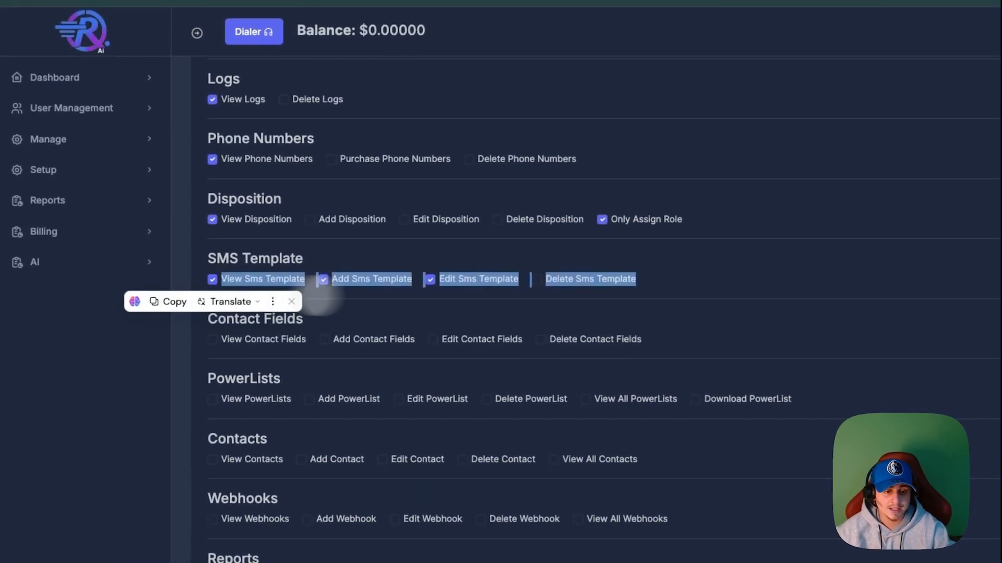
pyautogui.click(605, 289)
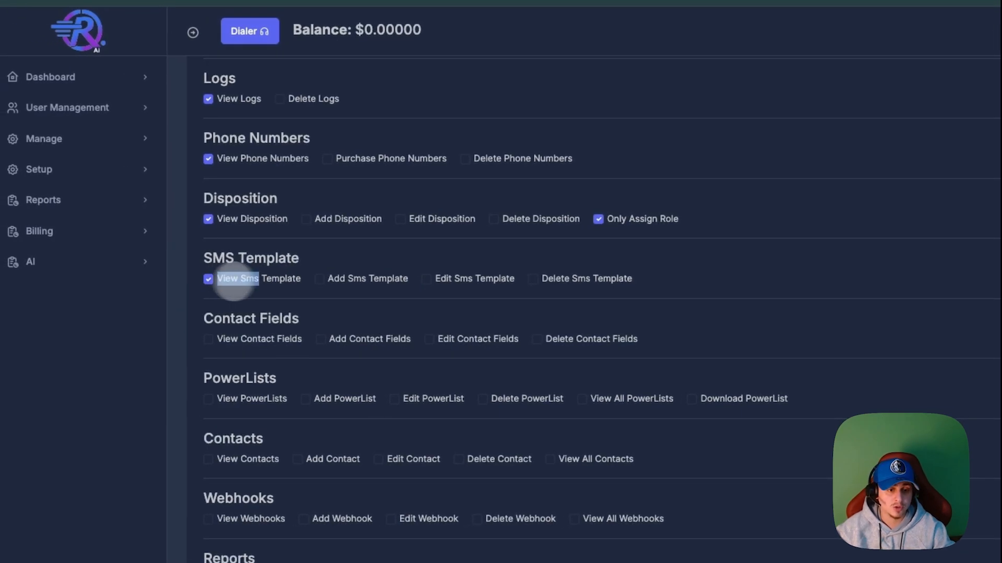
pyautogui.moveTo(177, 281); pyautogui.dragTo(265, 284)
pyautogui.click(770, 318)
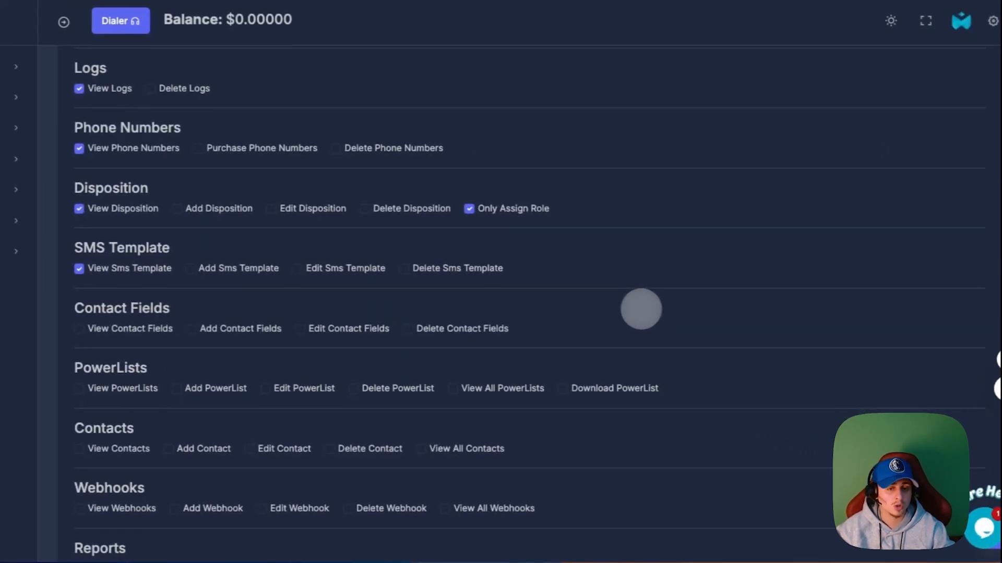
# Step: Grant the role the View, Add and Edit Contact Fields permissions
pyautogui.scroll(-3, 628, 308)
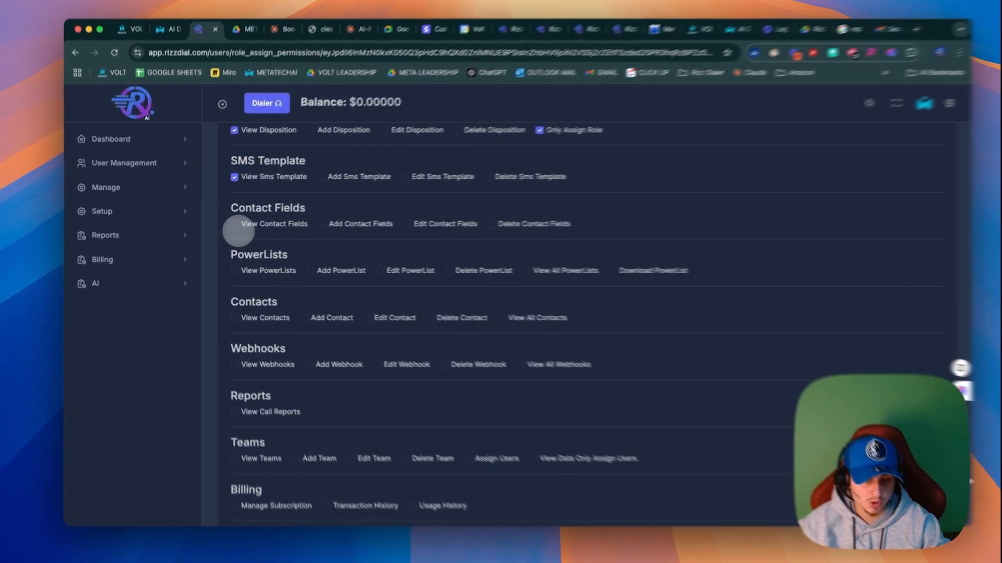
pyautogui.click(232, 224)
pyautogui.click(371, 223)
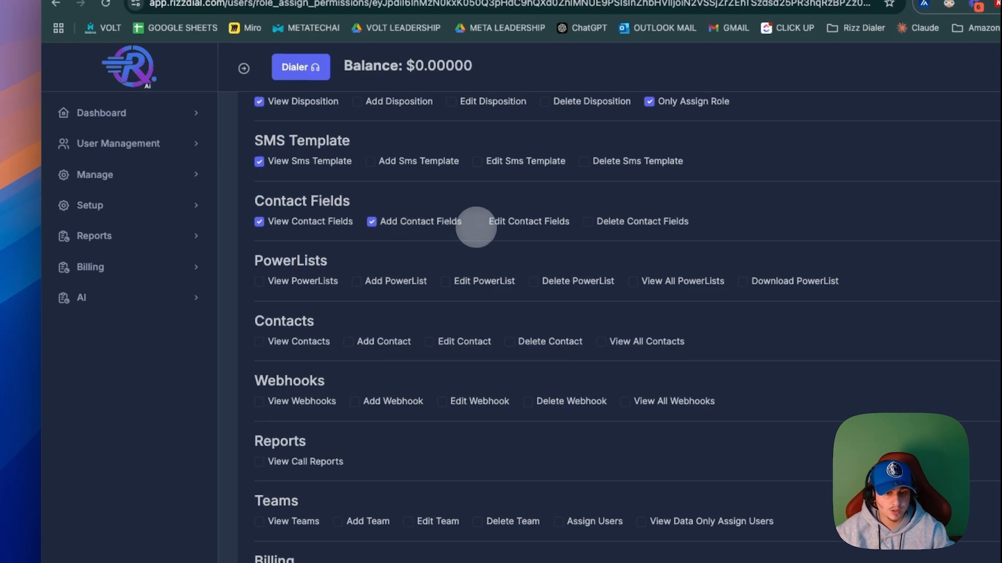
pyautogui.click(479, 222)
pyautogui.scroll(1, 477, 223)
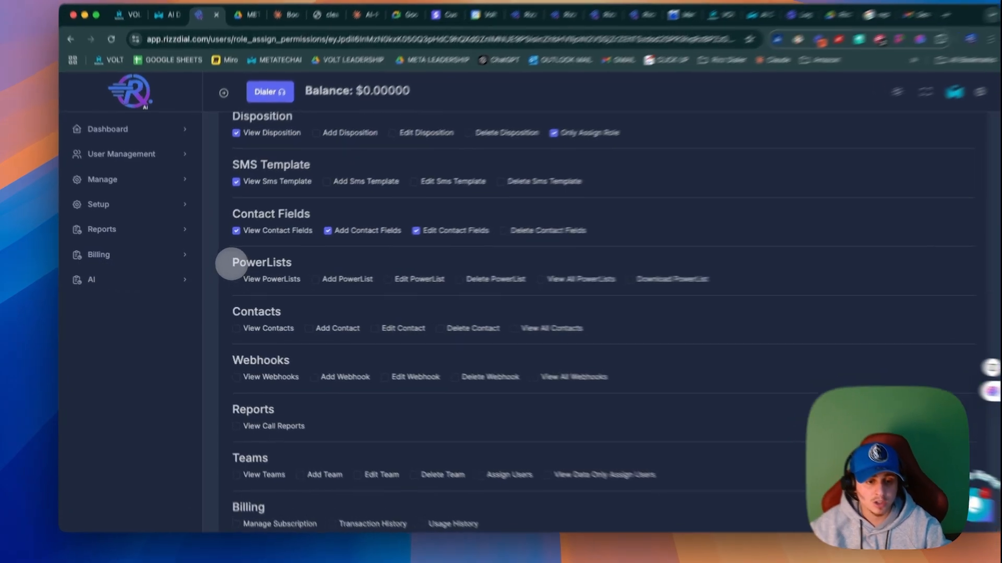
# Step: Enable only the View PowerLists permission in the role's PowerLists section
pyautogui.moveTo(225, 266); pyautogui.dragTo(297, 265)
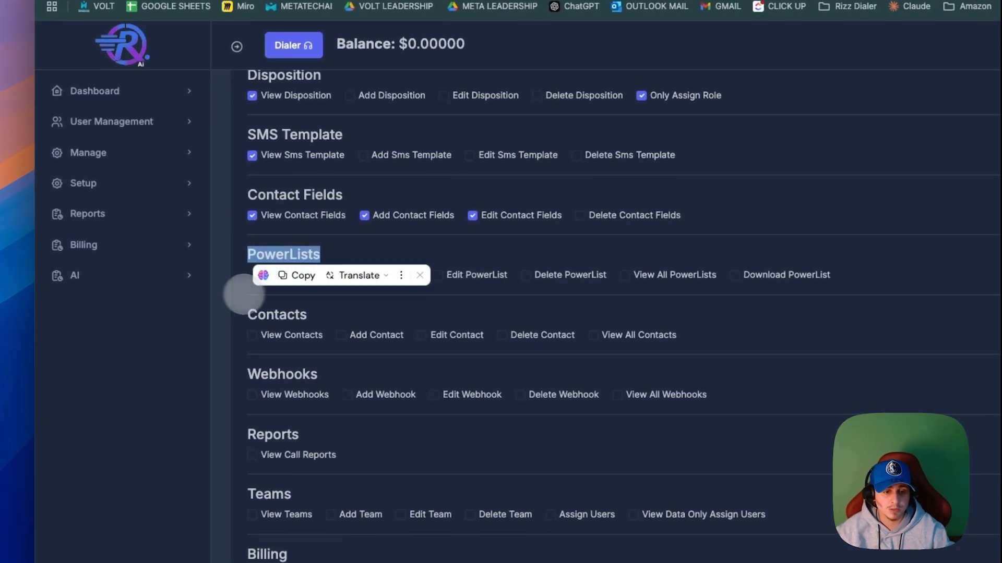
pyautogui.click(539, 244)
pyautogui.scroll(-1, 369, 332)
pyautogui.scroll(-1, 373, 332)
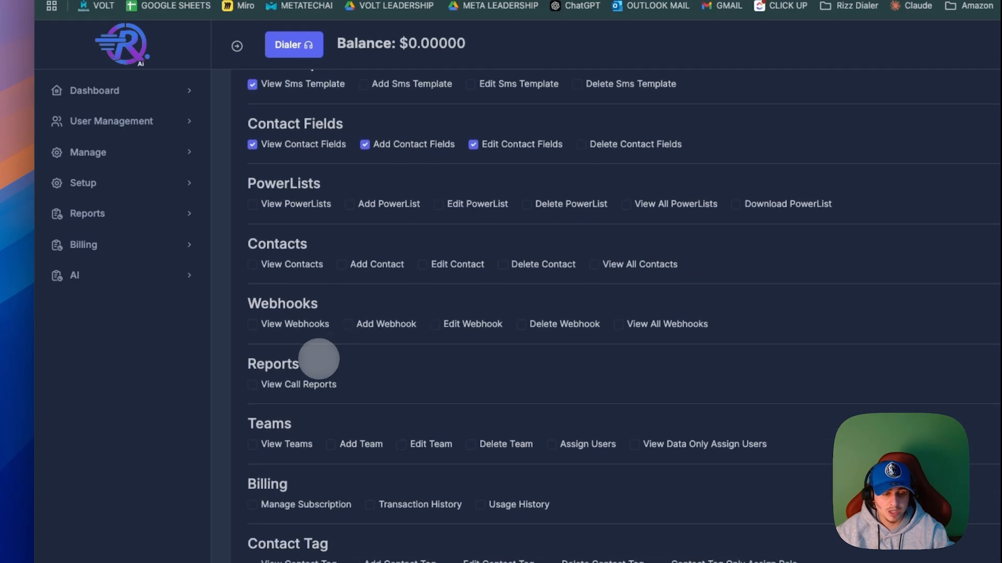
pyautogui.click(253, 204)
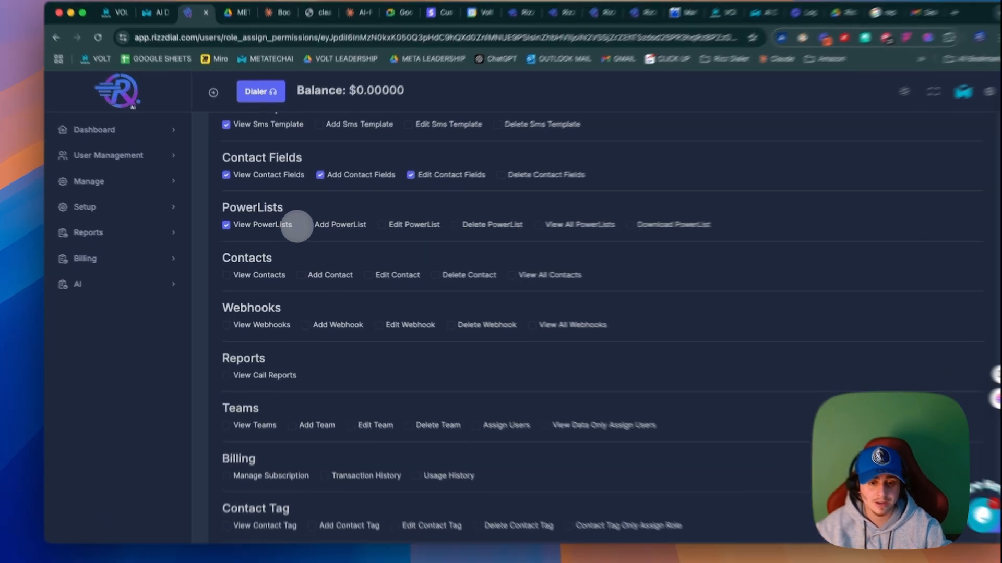
pyautogui.moveTo(297, 226); pyautogui.dragTo(226, 230)
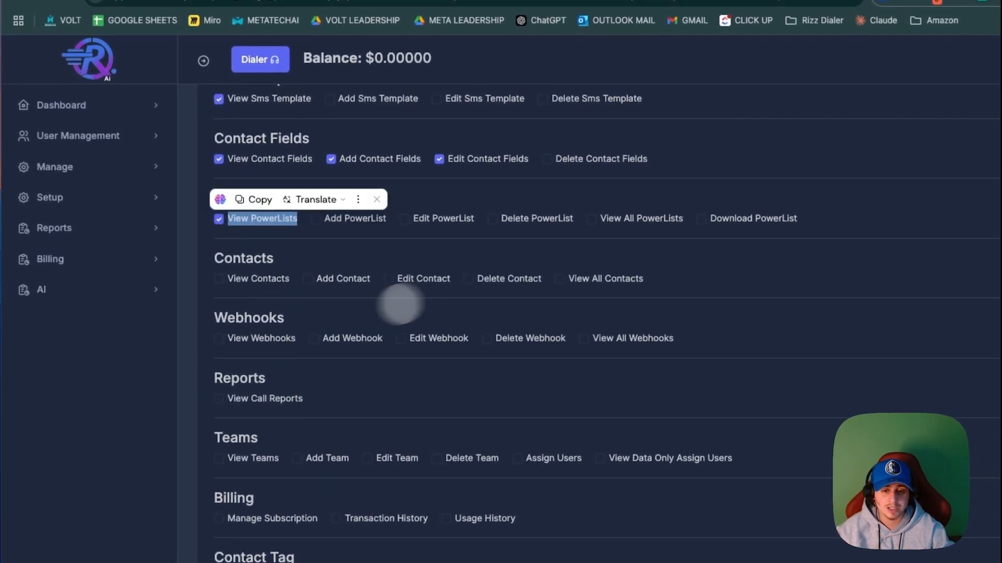
pyautogui.click(379, 295)
# Step: Enable the View Contacts and Edit Contact permissions in the role's Contacts section
pyautogui.scroll(-1, 660, 266)
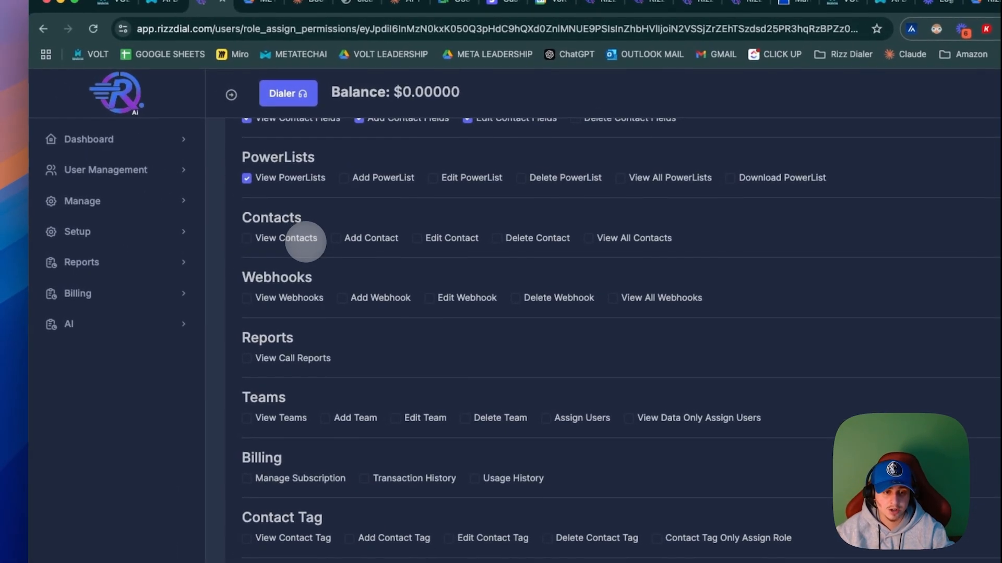
pyautogui.click(167, 219)
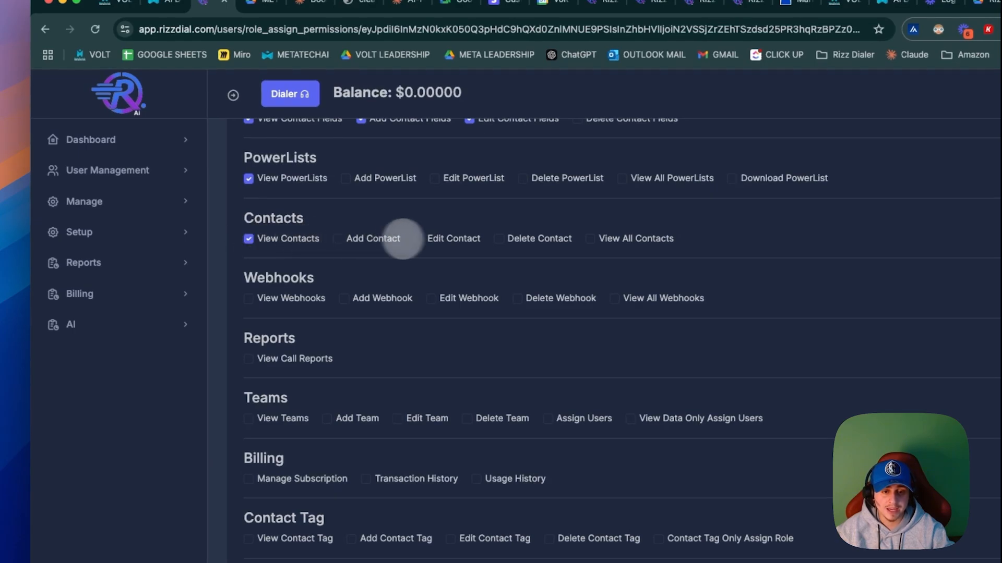
pyautogui.click(419, 239)
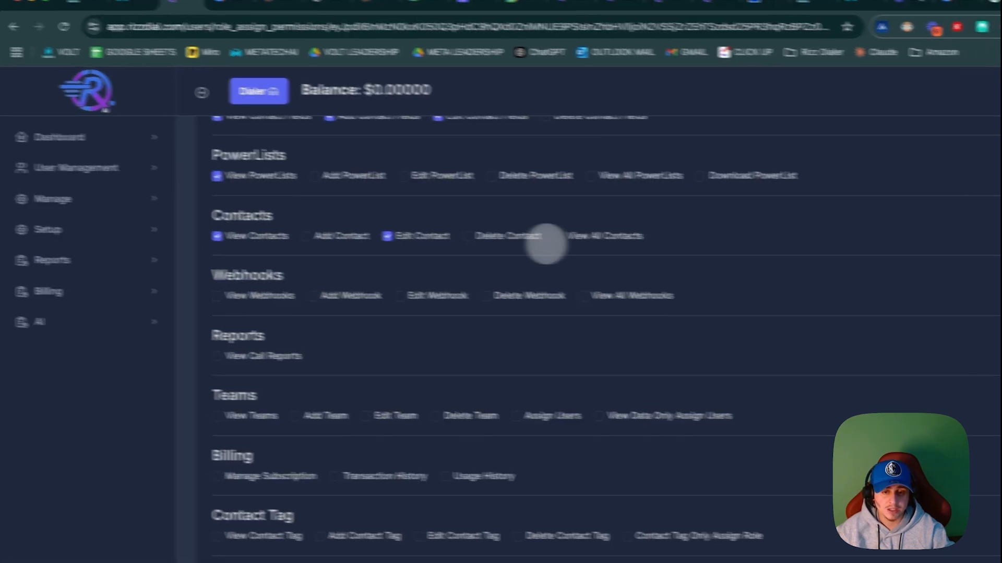
pyautogui.moveTo(660, 240); pyautogui.dragTo(673, 239)
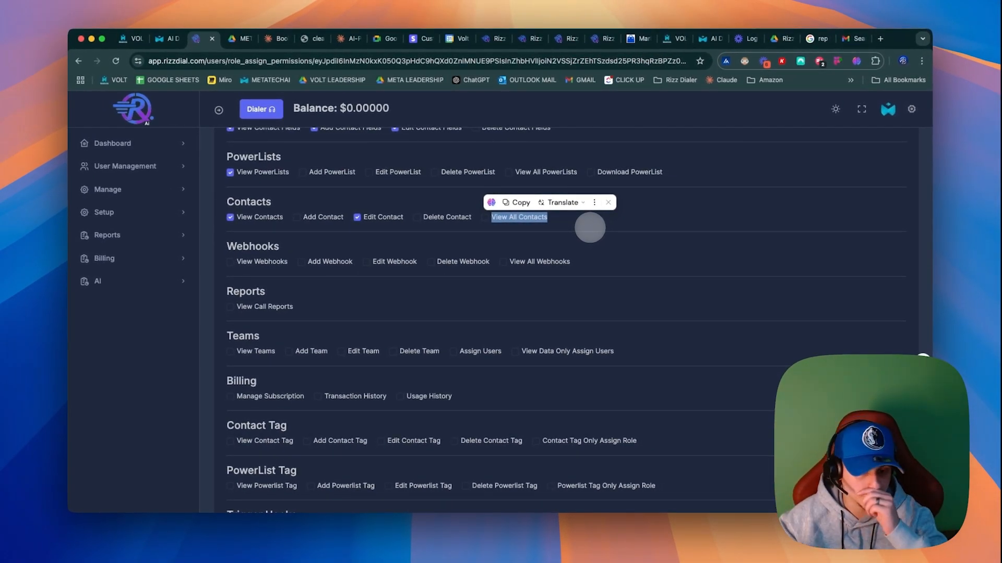
pyautogui.scroll(-2, 492, 287)
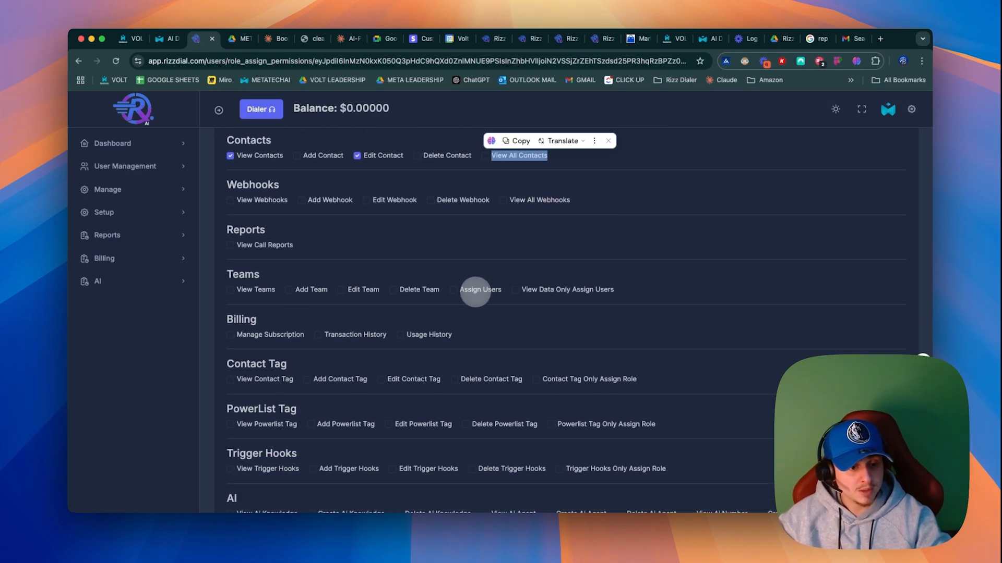
pyautogui.scroll(2, 474, 292)
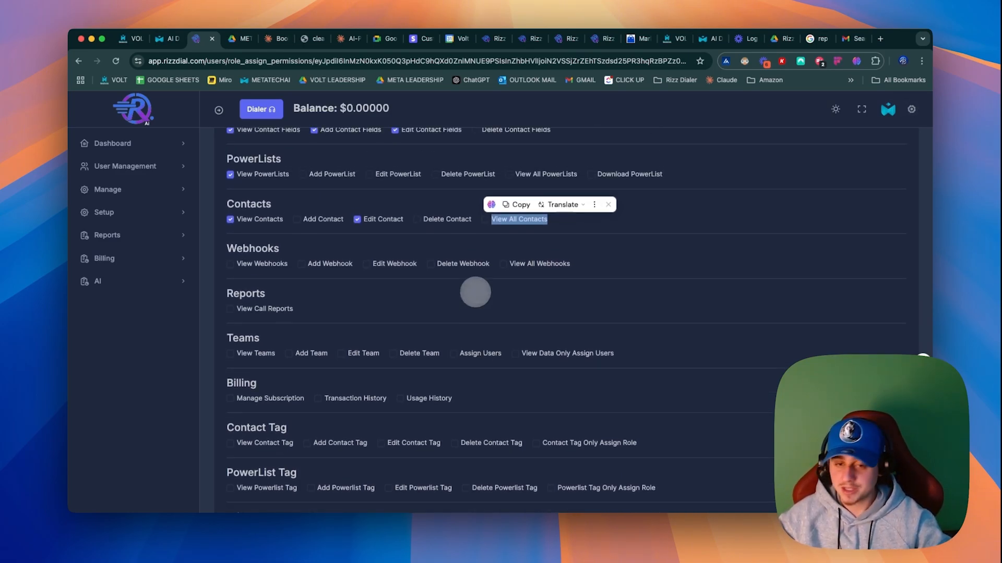
# Step: Enable the View Data Only Assign Users permission in the role's Teams section
pyautogui.doubleClick(255, 249)
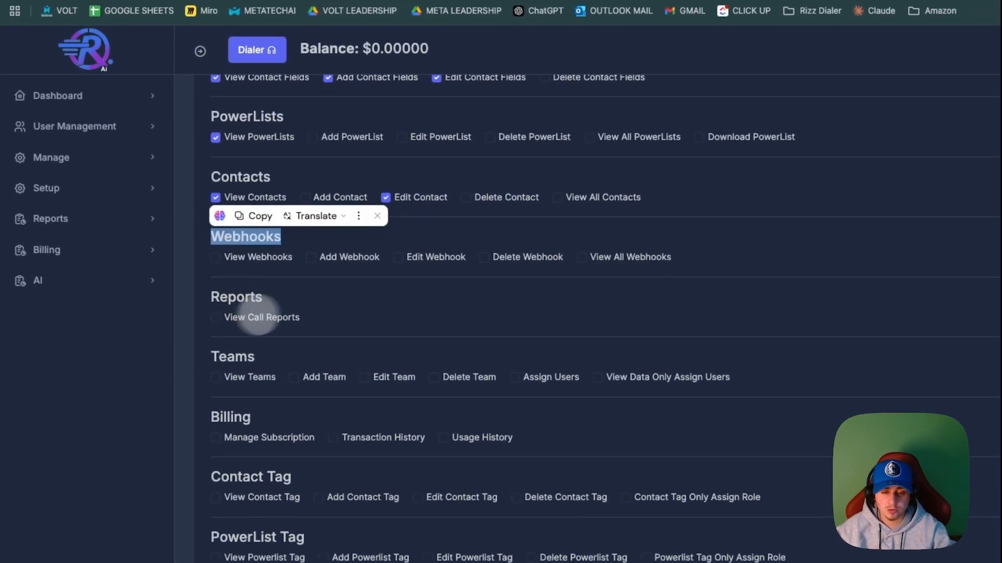
pyautogui.moveTo(683, 251); pyautogui.dragTo(287, 245)
pyautogui.click(440, 297)
pyautogui.scroll(-3, 413, 299)
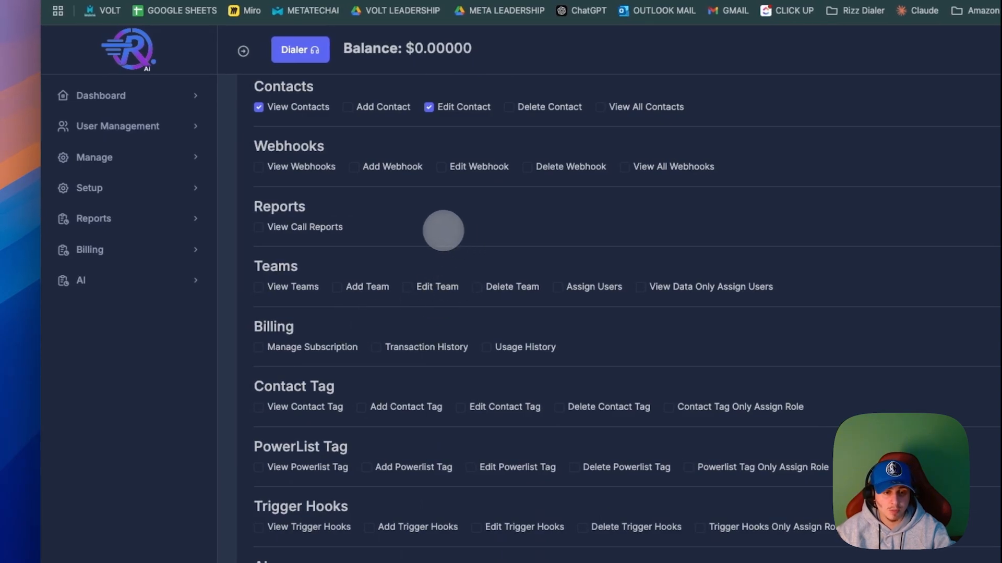
pyautogui.moveTo(347, 228); pyautogui.dragTo(264, 229)
pyautogui.scroll(-1, 363, 314)
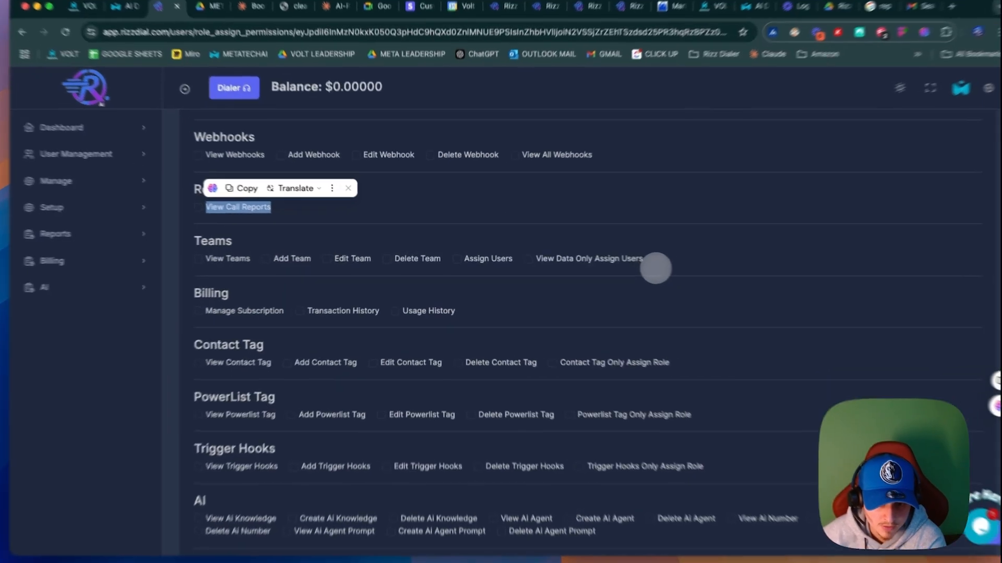
pyautogui.moveTo(625, 264); pyautogui.dragTo(255, 249)
pyautogui.click(756, 267)
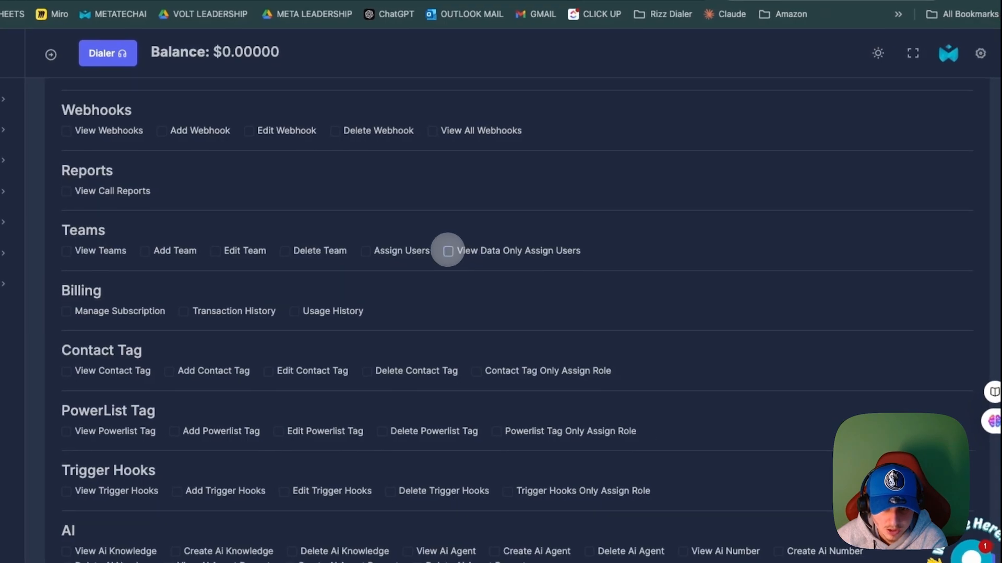
pyautogui.click(554, 261)
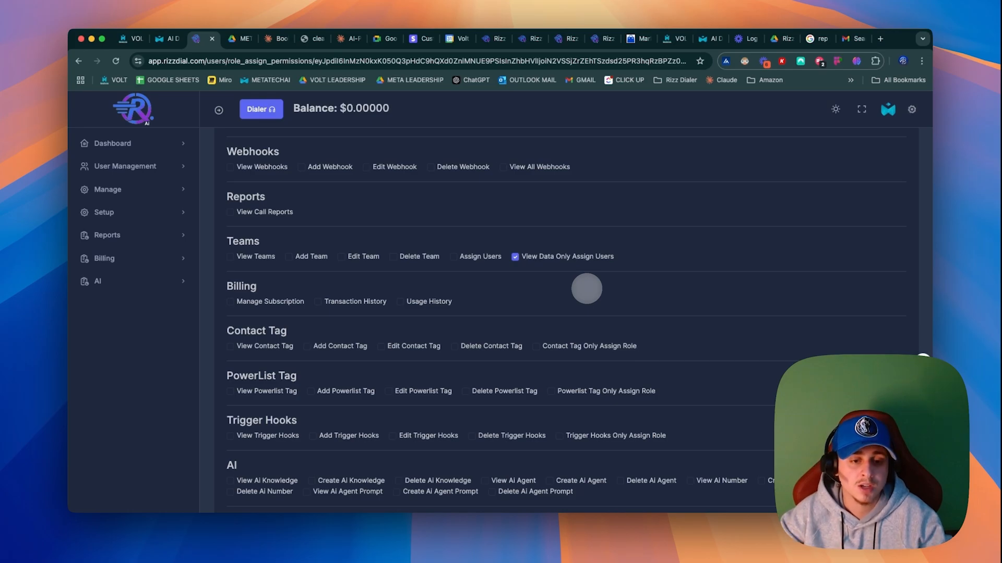
# Step: Review the remaining tag and Trigger Hooks permissions without enabling any, and assign the chosen permissions to the role
pyautogui.scroll(-3, 588, 288)
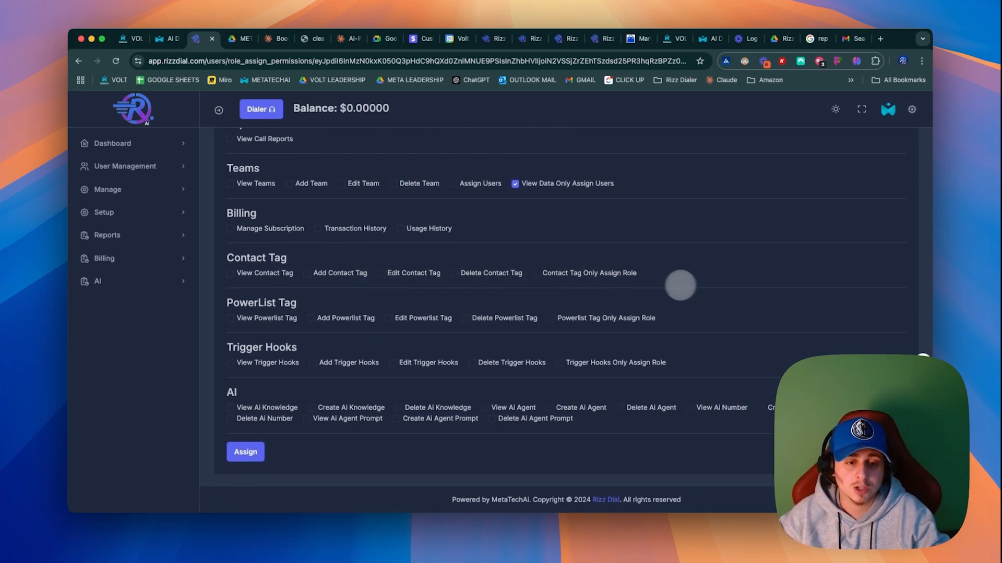
pyautogui.moveTo(298, 304); pyautogui.dragTo(227, 302)
pyautogui.moveTo(288, 259); pyautogui.dragTo(227, 258)
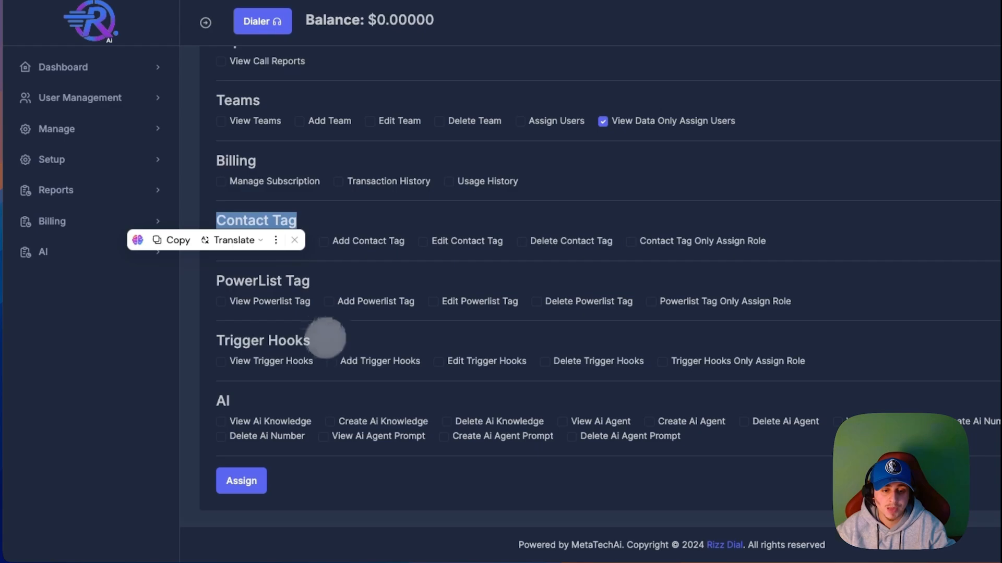
pyautogui.moveTo(328, 338); pyautogui.dragTo(206, 336)
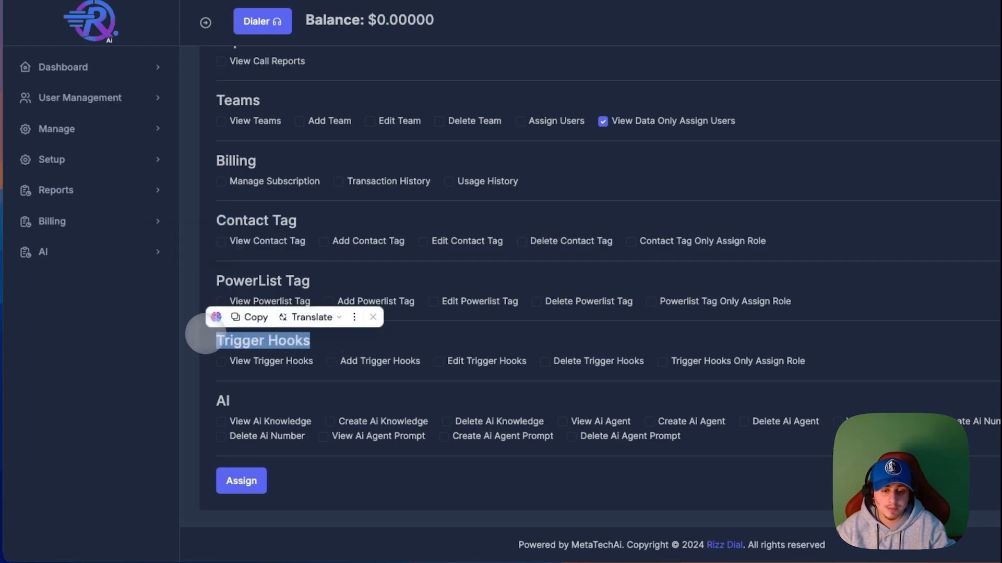
pyautogui.moveTo(754, 349); pyautogui.dragTo(197, 345)
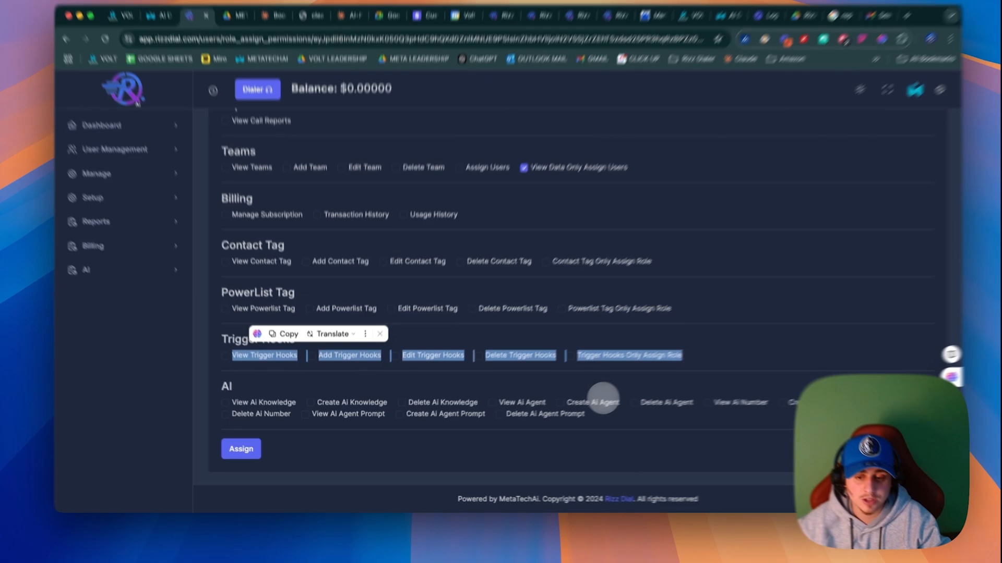
pyautogui.click(496, 264)
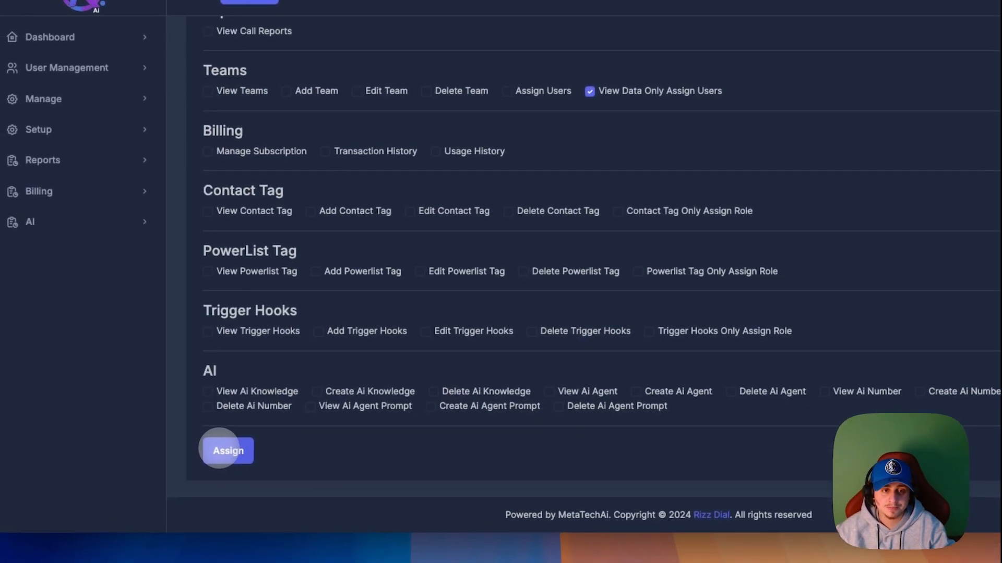
pyautogui.click(162, 488)
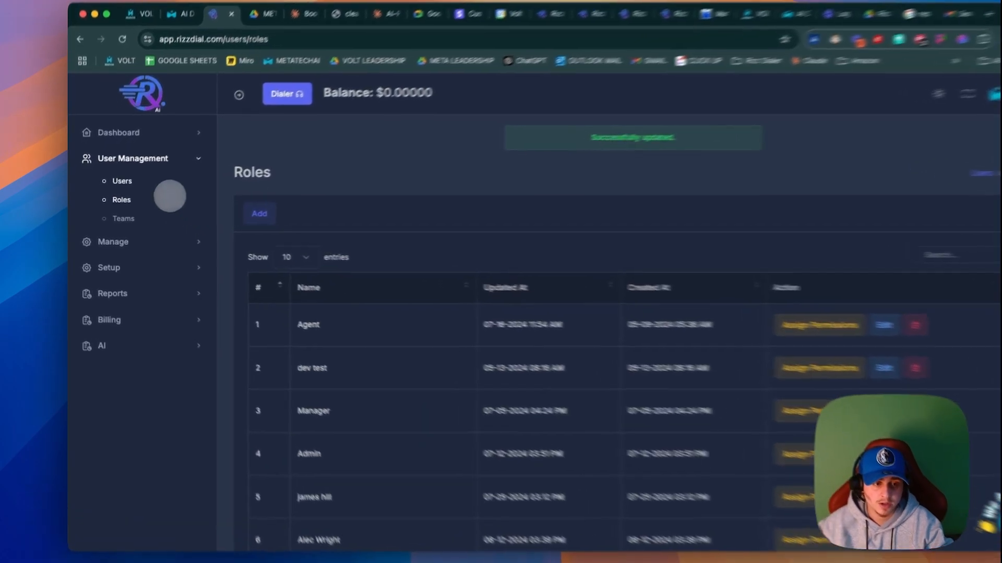
# Step: Start adding a new user in User Management and enter "agent test" as the name
pyautogui.click(125, 181)
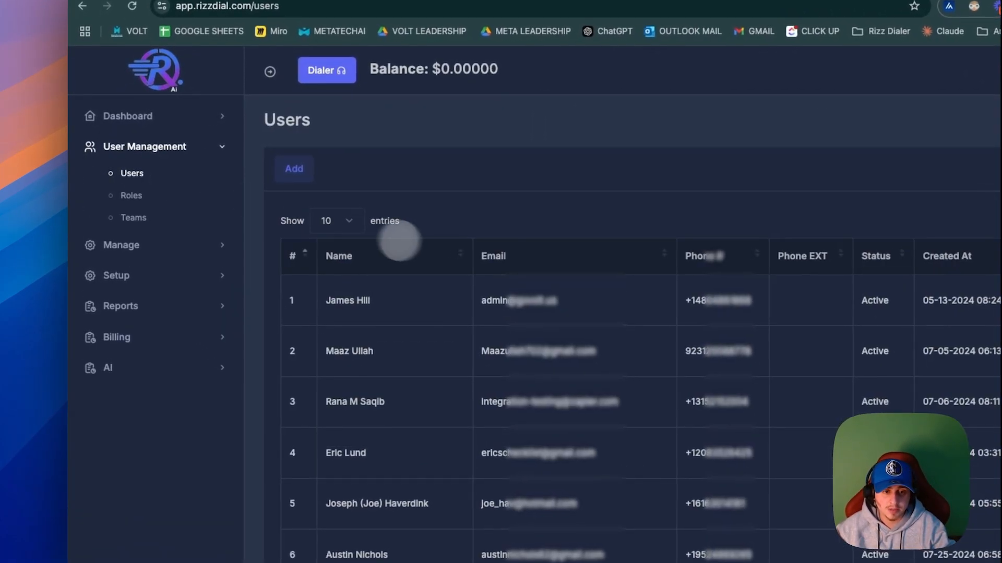
pyautogui.click(263, 179)
pyautogui.click(385, 280)
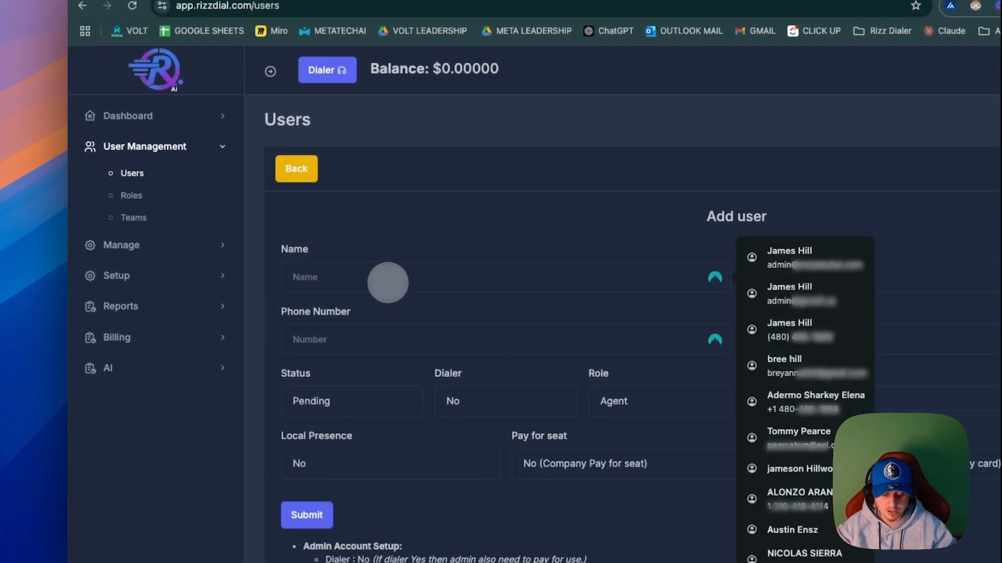
pyautogui.write('angent')
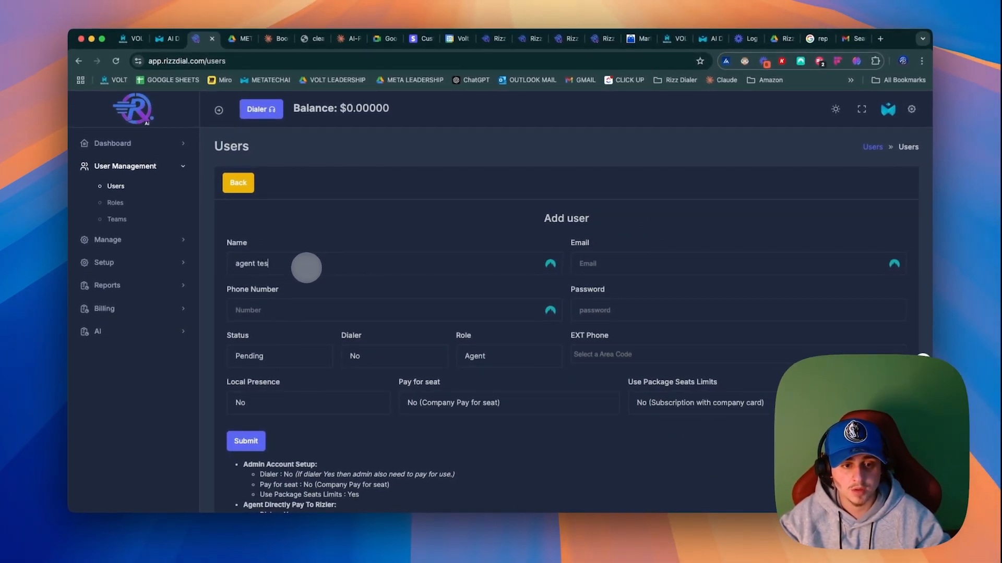
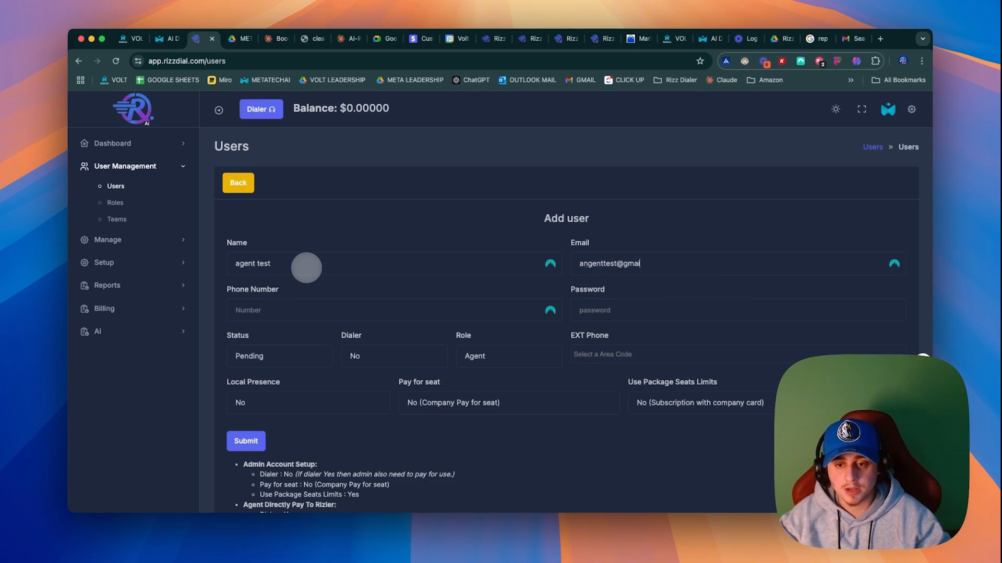
# Step: Fill in the new user's e-mail address, phone number and account password
pyautogui.click(275, 312)
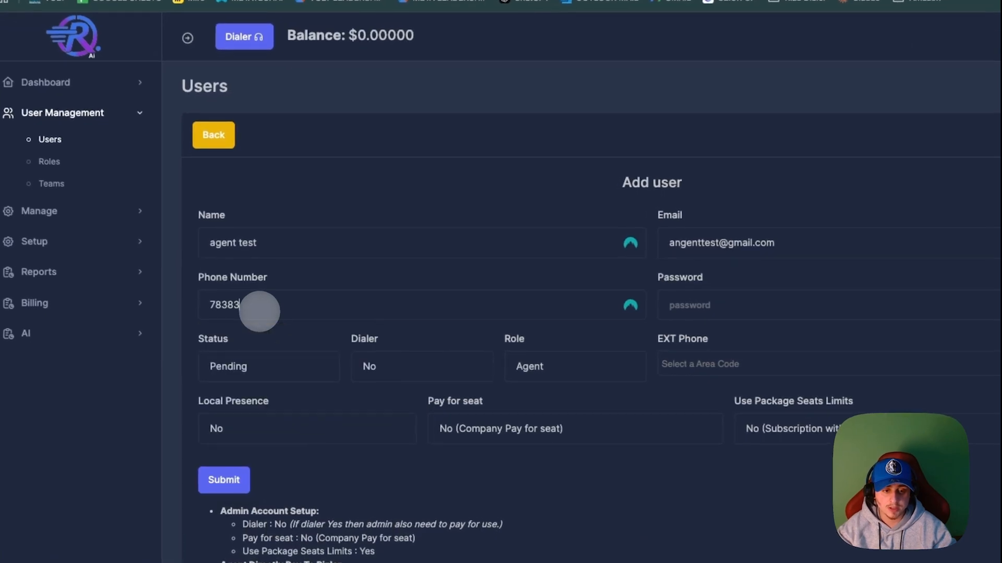
pyautogui.click(719, 308)
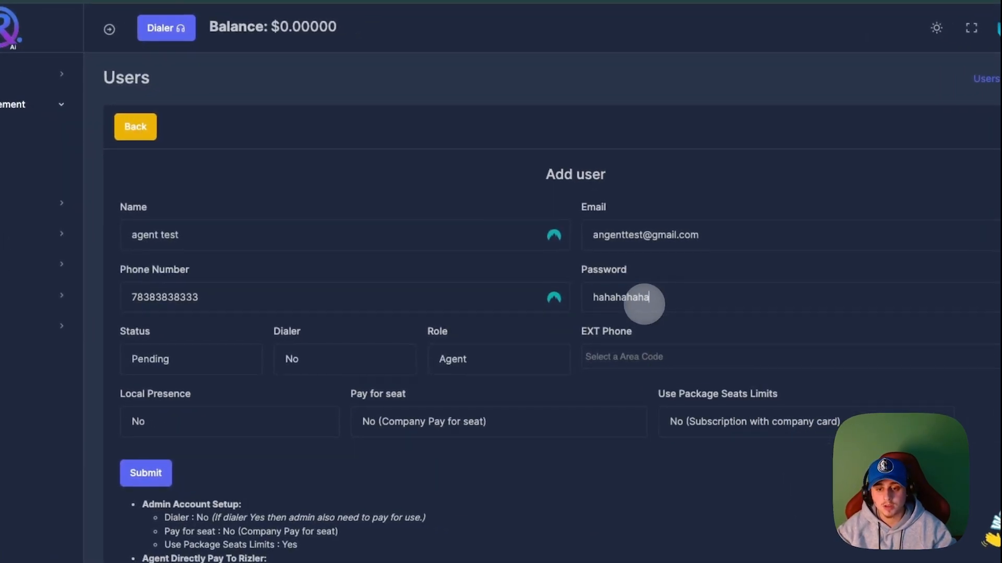
# Step: Set the new user's status to Active and the Dialer option to Yes
pyautogui.scroll(-2, 644, 304)
pyautogui.click(204, 260)
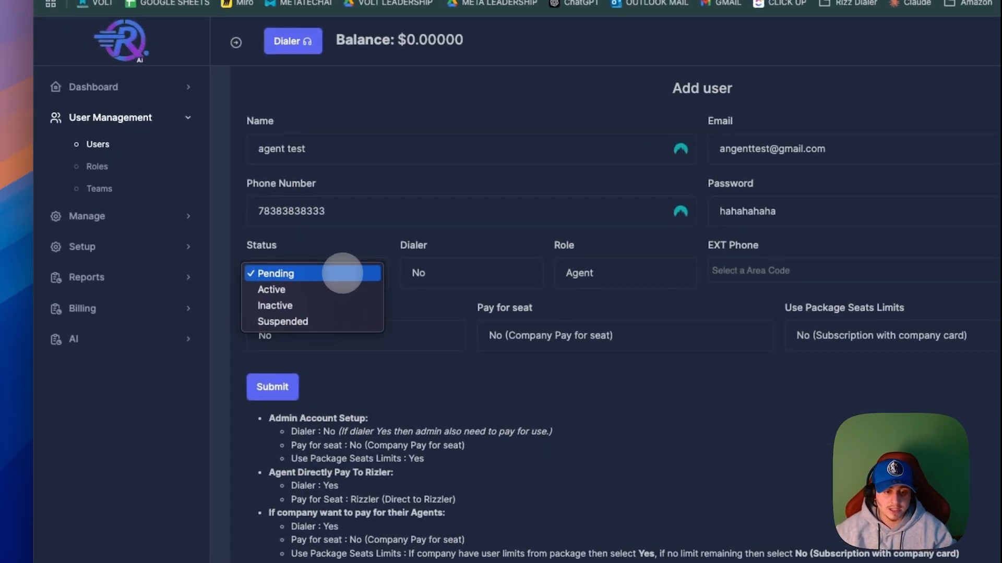
pyautogui.click(279, 289)
pyautogui.click(487, 272)
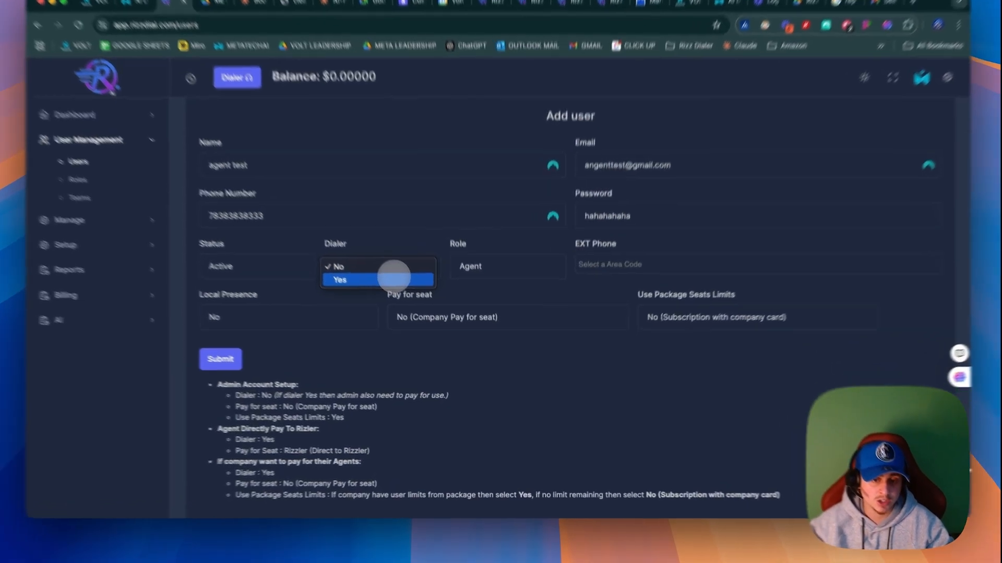
pyautogui.click(393, 277)
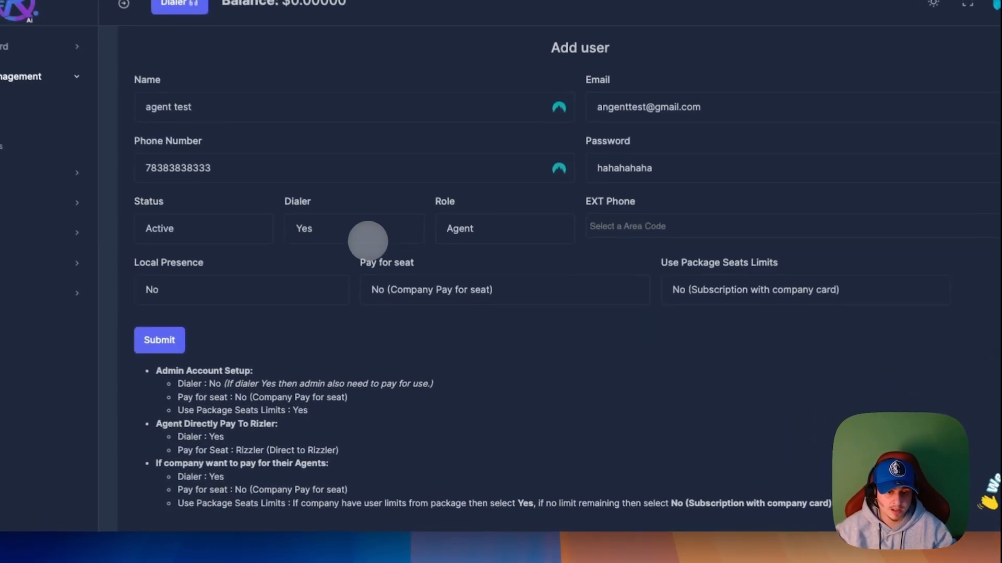
# Step: Assign the "agent test" role to the new user
pyautogui.moveTo(480, 251); pyautogui.dragTo(432, 244)
pyautogui.click(521, 267)
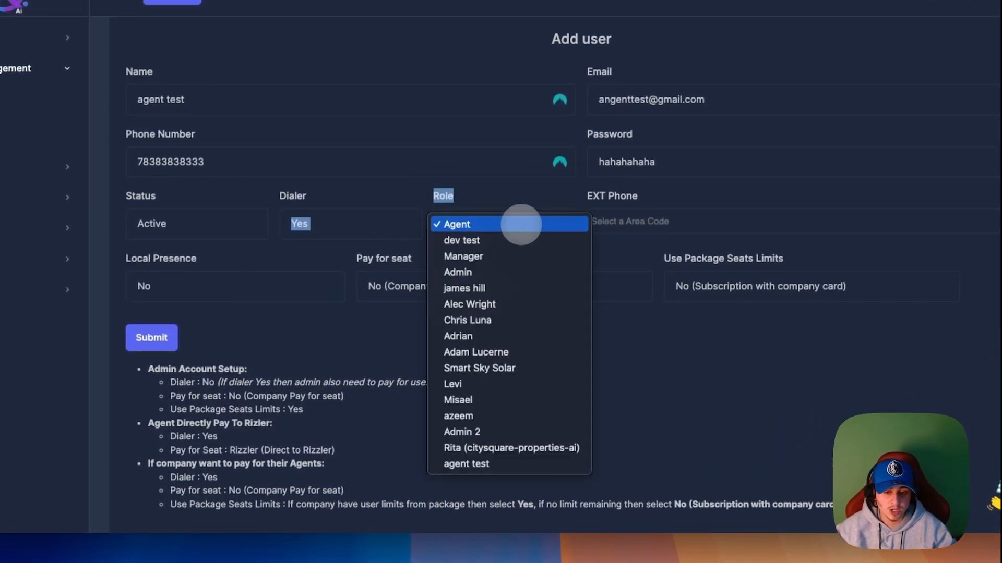
pyautogui.click(468, 464)
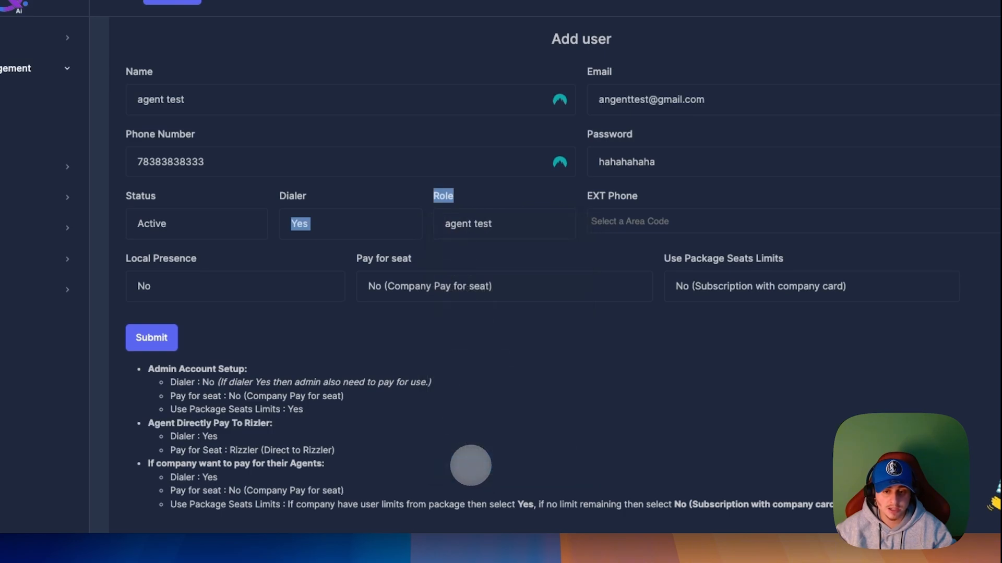
# Step: Browse the numbers offered for the new user's EXT Phone without choosing one
pyautogui.click(681, 224)
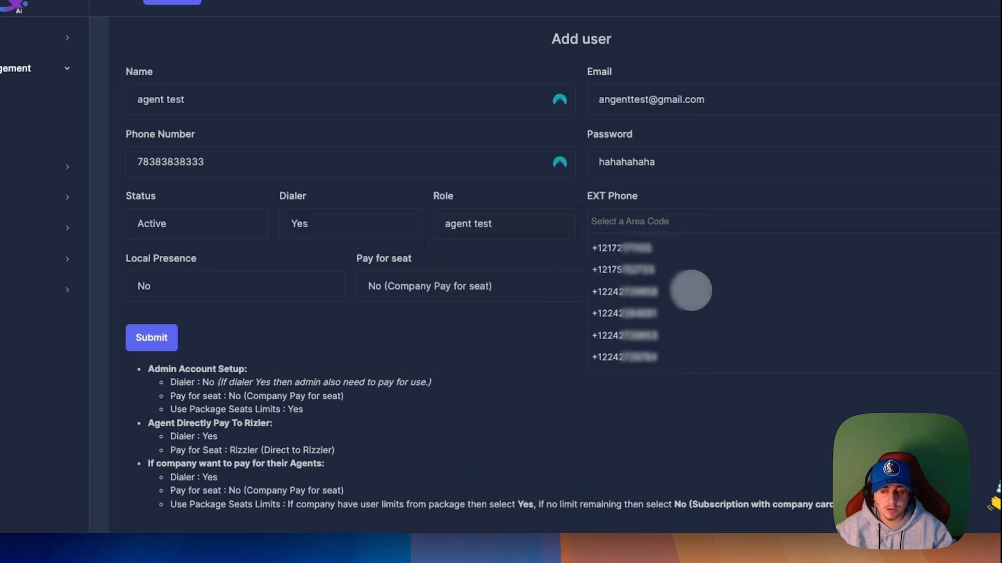
pyautogui.scroll(-5, 690, 290)
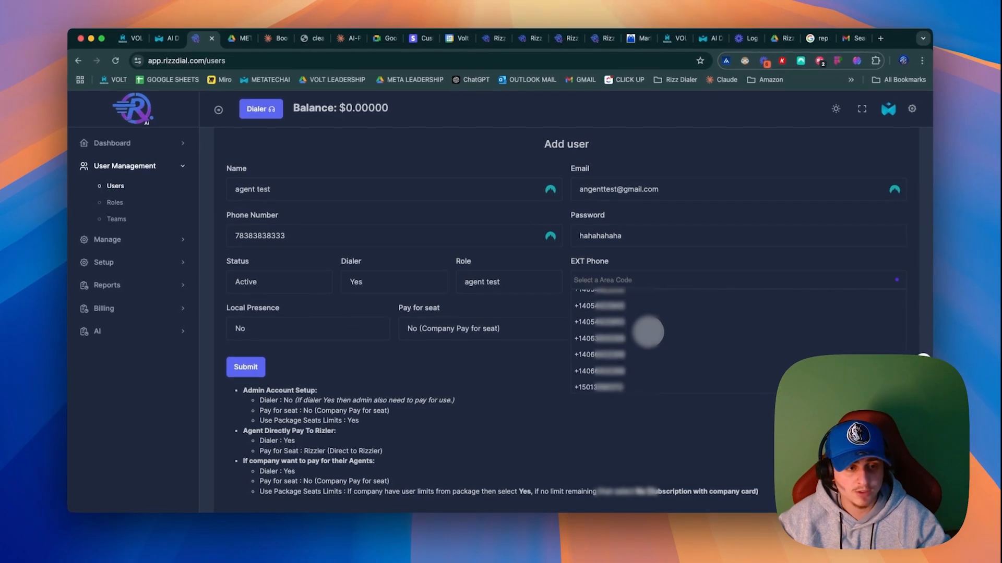
pyautogui.scroll(-3, 648, 332)
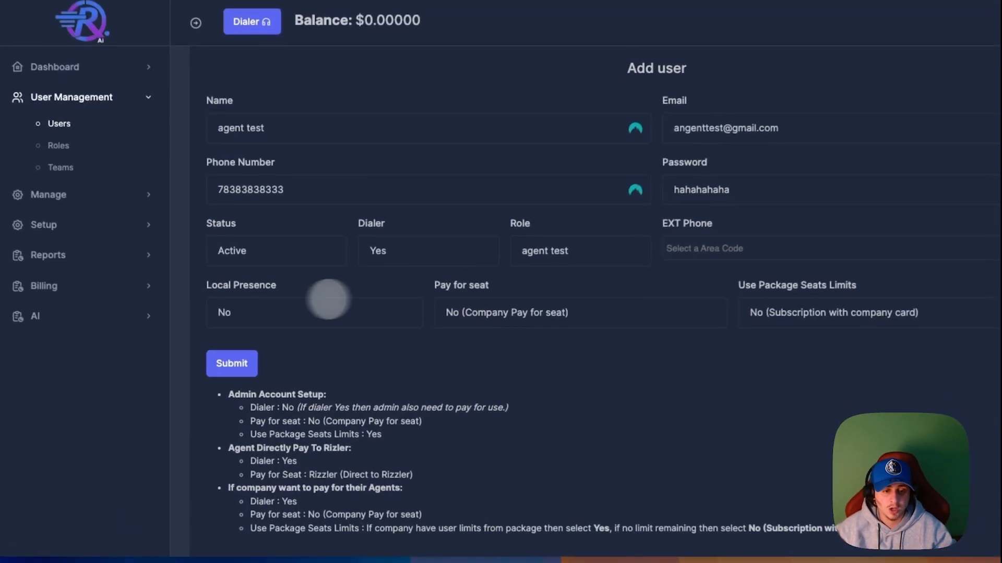
# Step: Set the new user's Local Presence to Yes and open the list of Area Codes
pyautogui.click(288, 326)
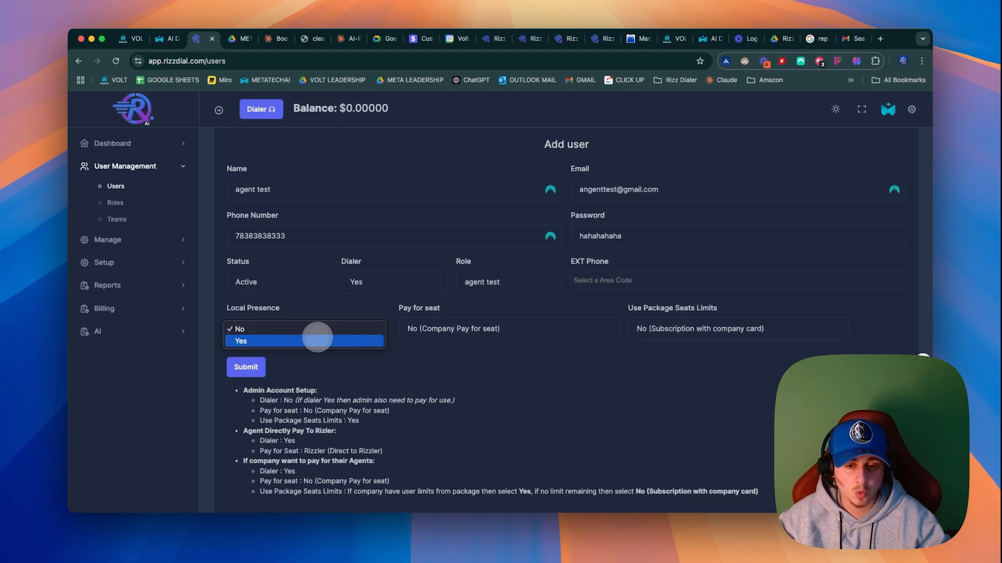
pyautogui.click(317, 340)
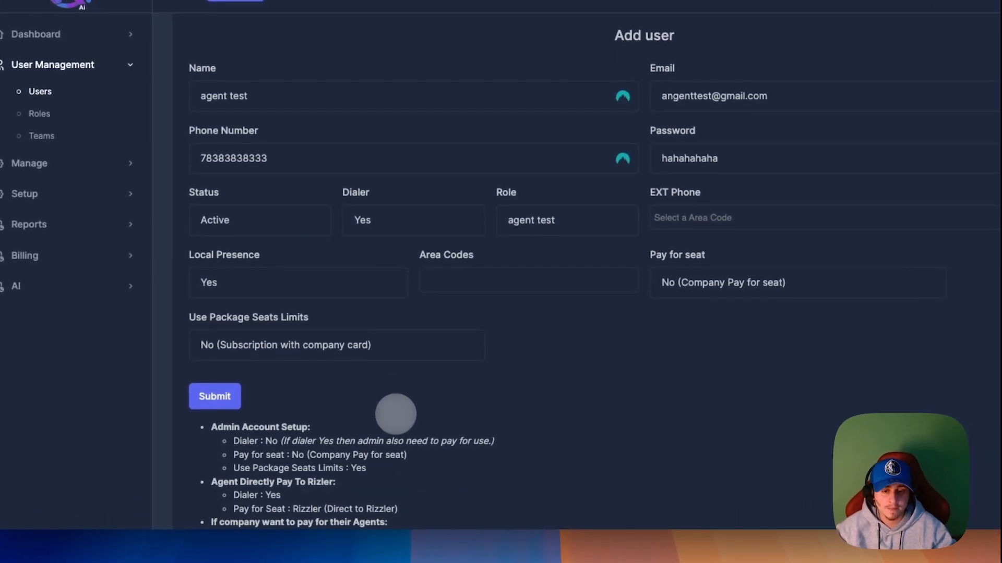
pyautogui.moveTo(472, 259); pyautogui.dragTo(419, 255)
pyautogui.click(508, 286)
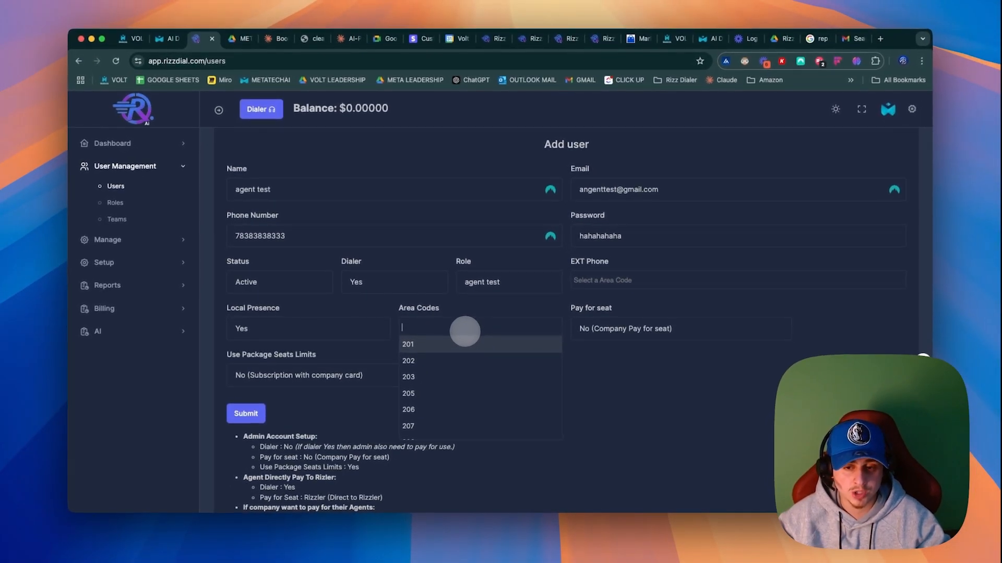
# Step: Set Pay for seat to Rizzler (Direct to Rizzler) for the new user
pyautogui.click(670, 328)
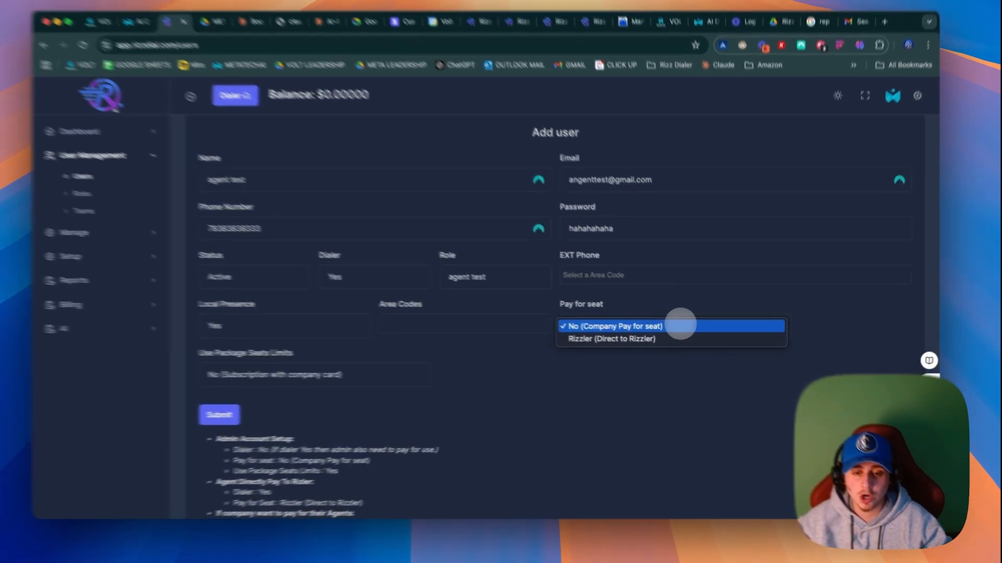
pyautogui.click(685, 327)
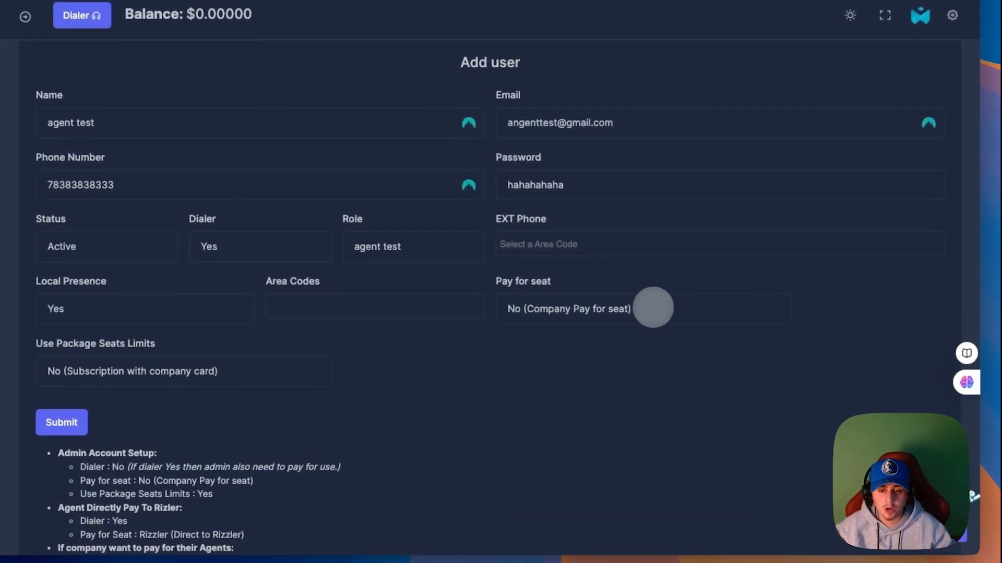
pyautogui.click(591, 327)
pyautogui.click(524, 309)
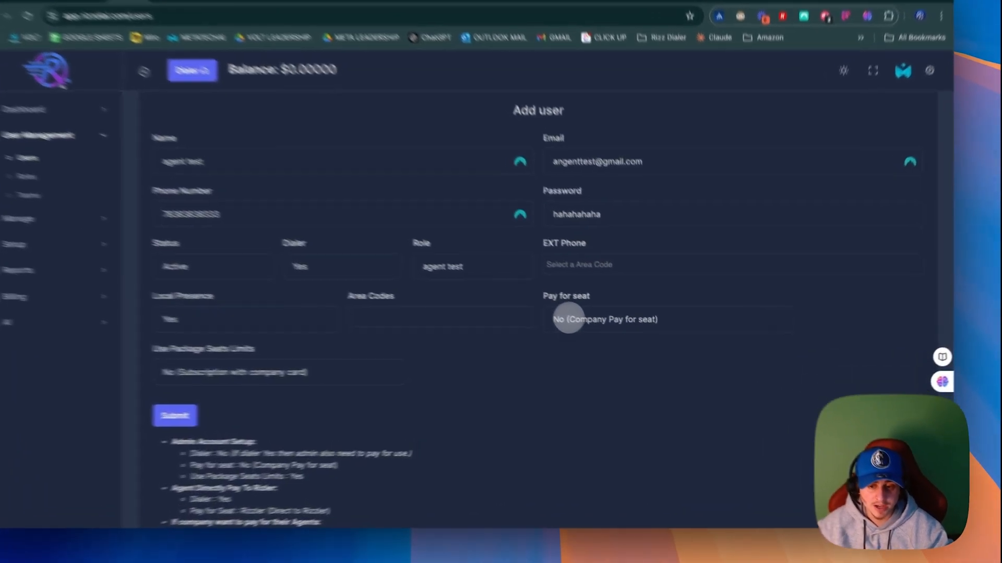
pyautogui.click(569, 320)
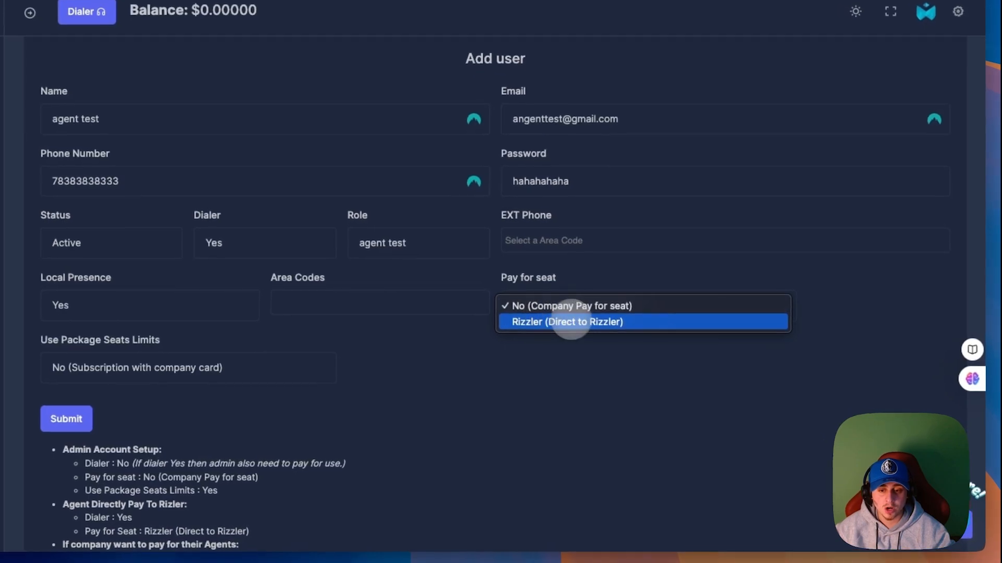
pyautogui.click(589, 322)
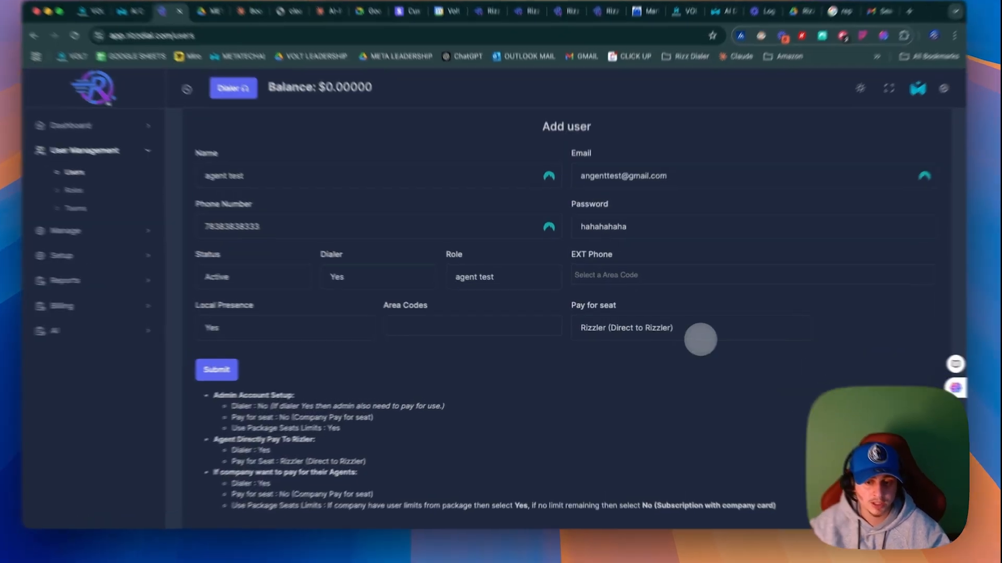
# Step: Review the Pay for seat setting and the guidelines below the form on admin setup, agents paying directly and company-paid agents
pyautogui.click(696, 336)
pyautogui.click(341, 261)
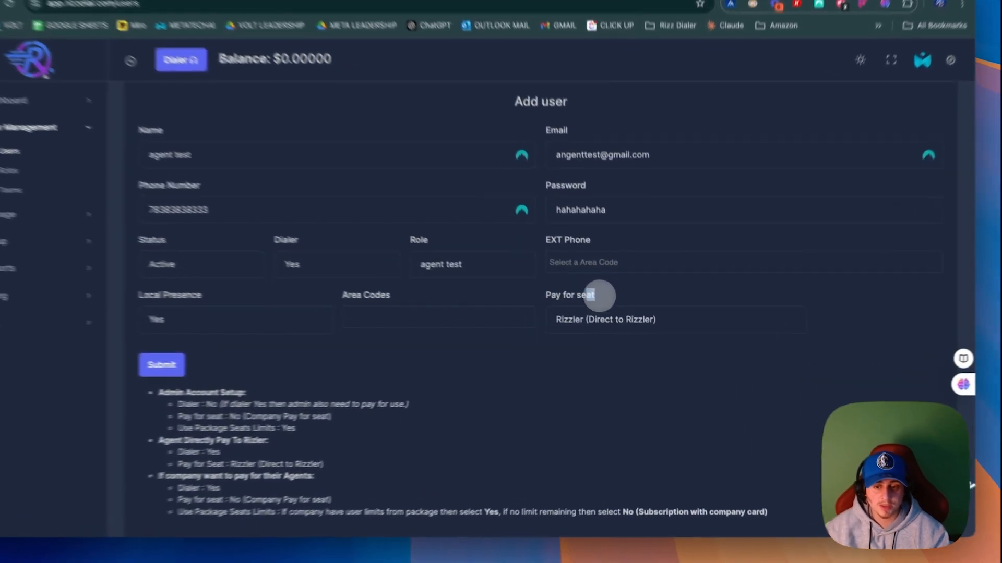
pyautogui.tripleClick(600, 308)
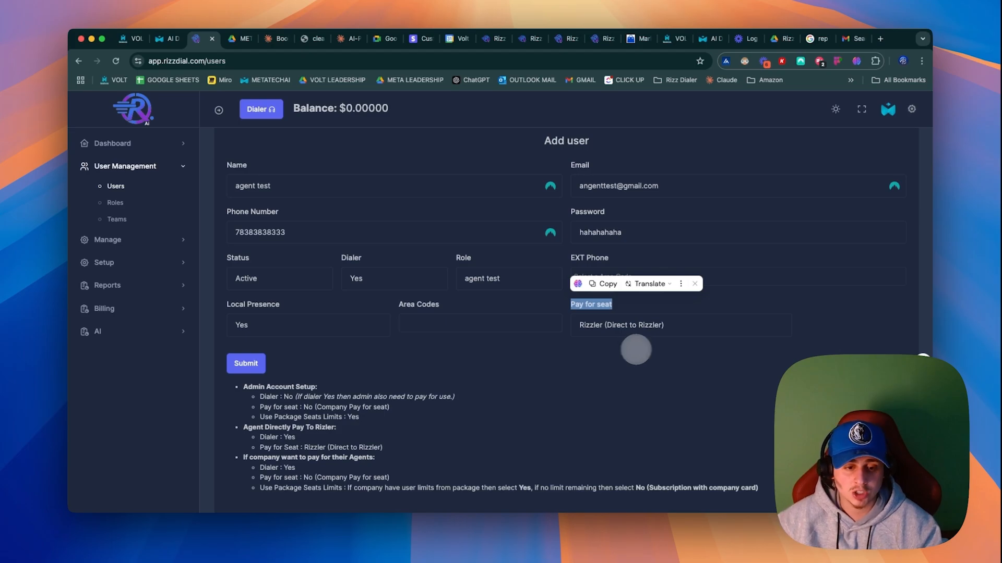
pyautogui.scroll(-2, 254, 370)
pyautogui.moveTo(532, 459); pyautogui.dragTo(208, 345)
pyautogui.click(235, 368)
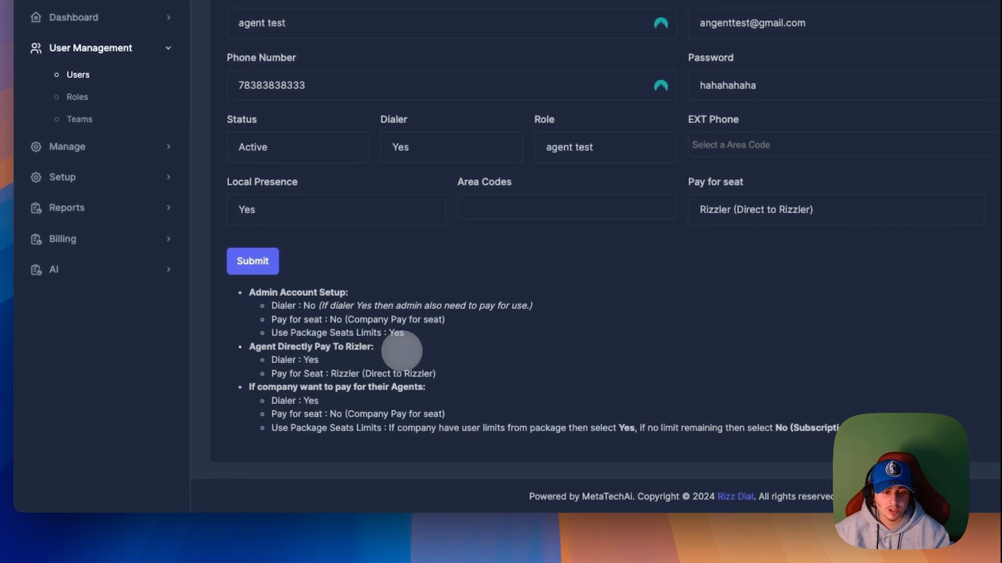
pyautogui.moveTo(248, 290); pyautogui.dragTo(936, 427)
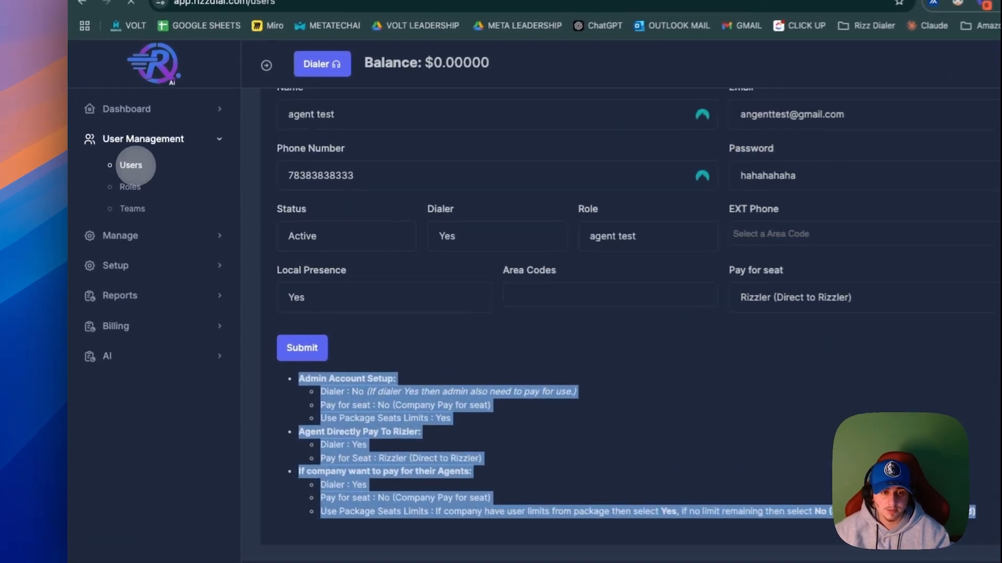
# Step: Return to the Users list, log in to a listed user's account and open its PowerLists
pyautogui.click(116, 186)
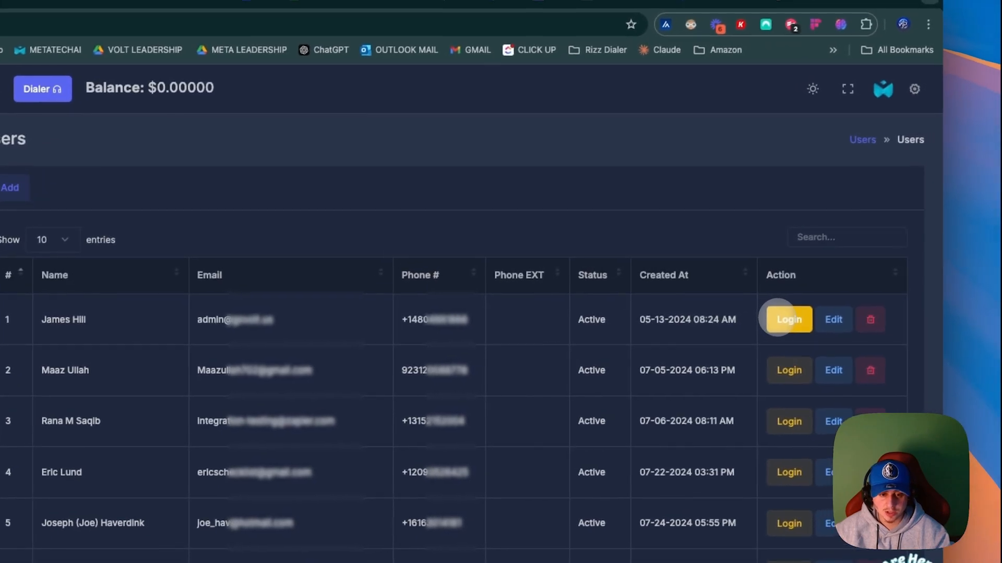
pyautogui.click(996, 277)
pyautogui.click(499, 114)
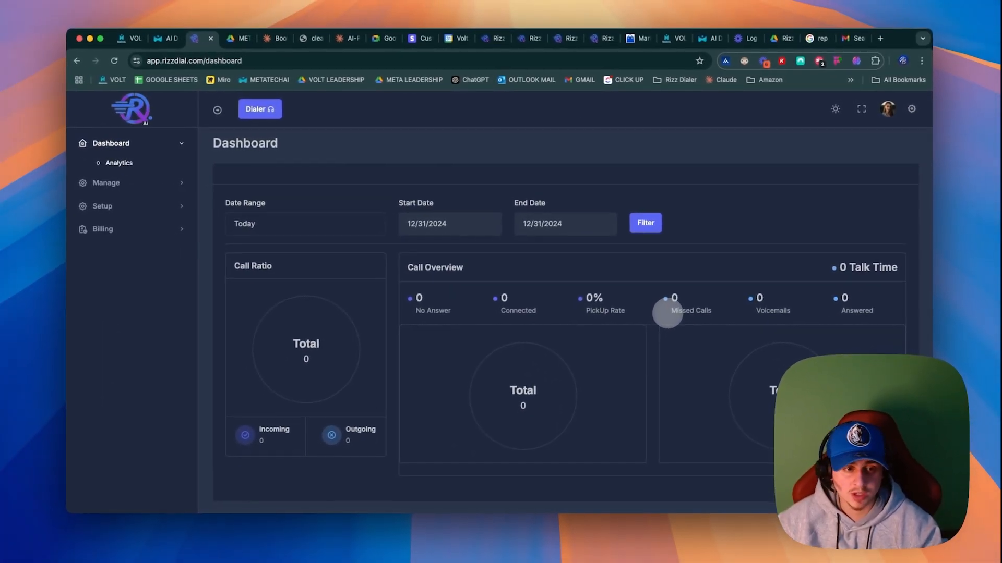
pyautogui.click(107, 183)
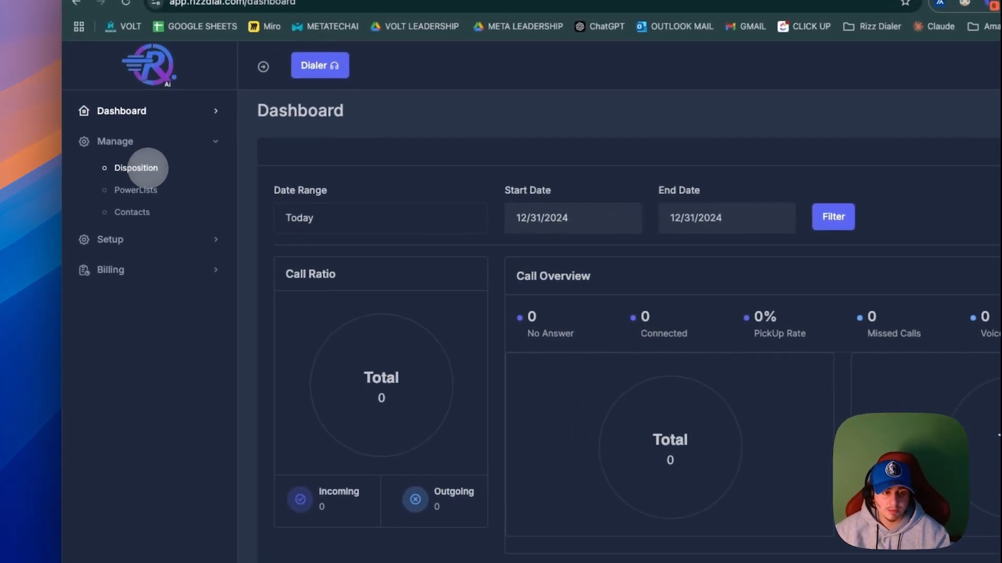
pyautogui.click(123, 203)
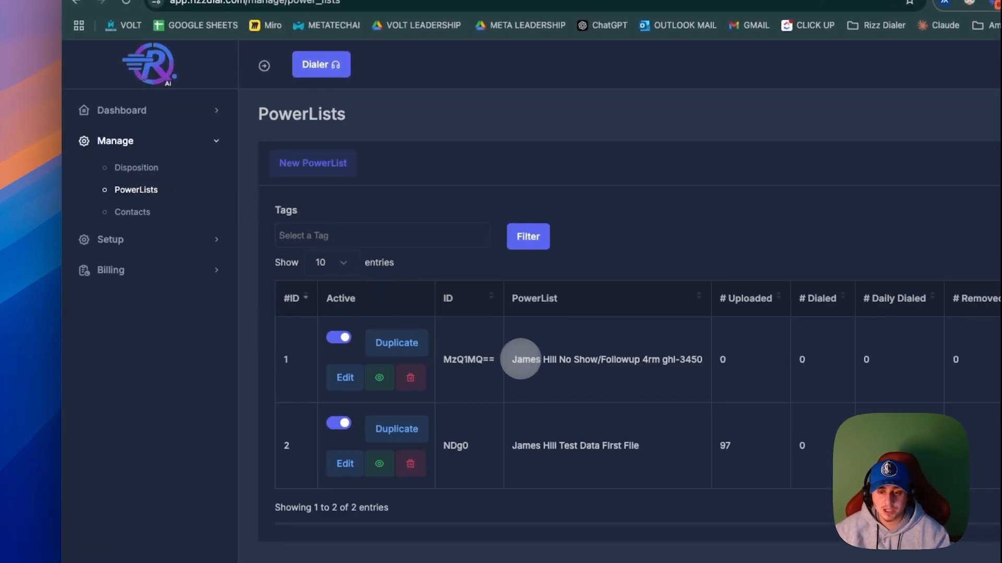